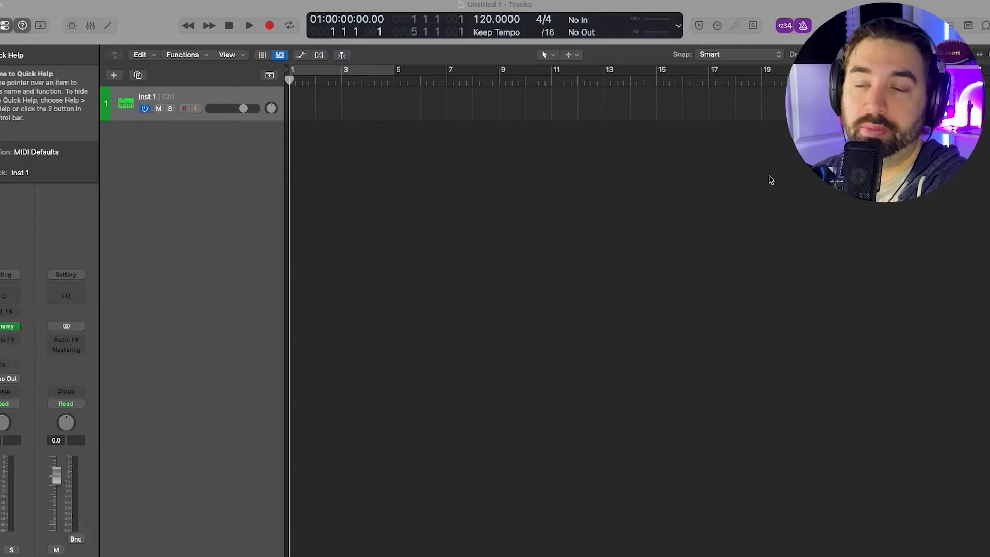
- Show the global tracks and hide Arrangement, Marker, Tempo and Signature, leaving only the Chord track
{"action": "right_click", "coordinate": [269, 77]}
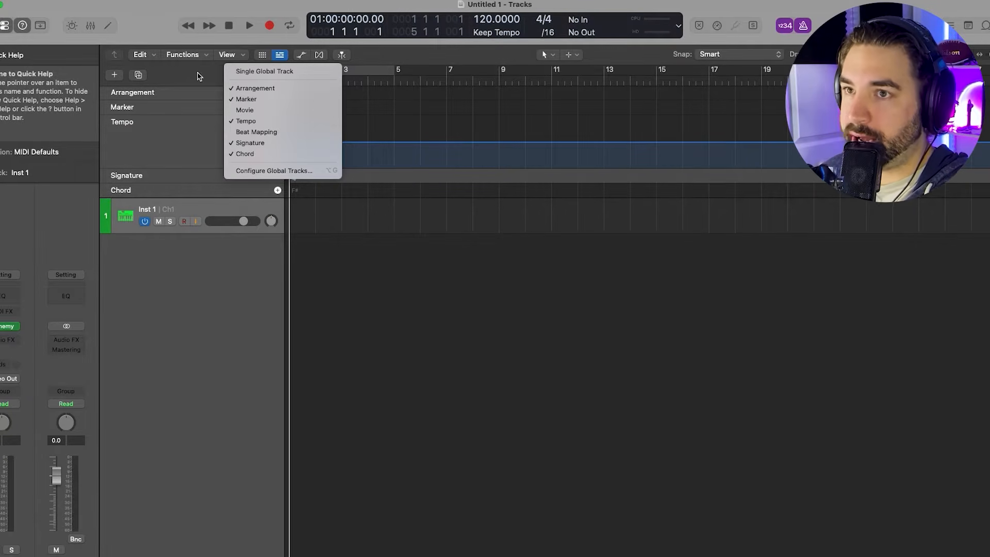
{"action": "left_click", "coordinate": [249, 89]}
{"action": "right_click", "coordinate": [248, 91]}
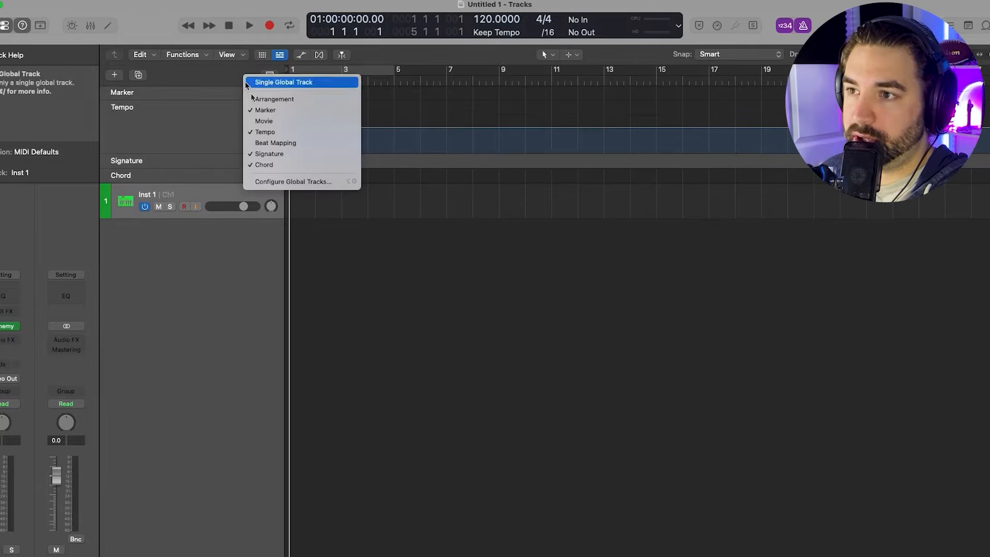
{"action": "left_click", "coordinate": [255, 107]}
{"action": "right_click", "coordinate": [227, 89]}
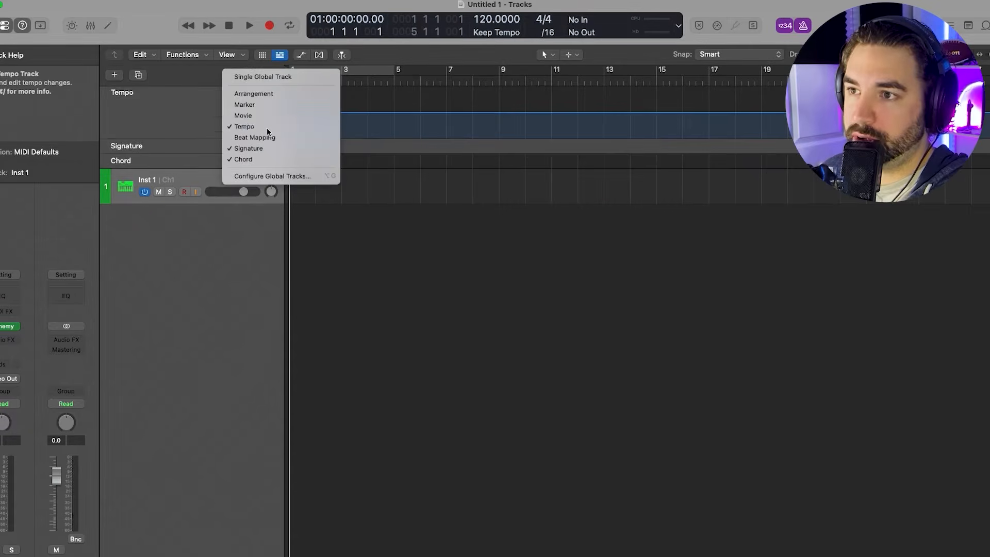
{"action": "left_click", "coordinate": [269, 127]}
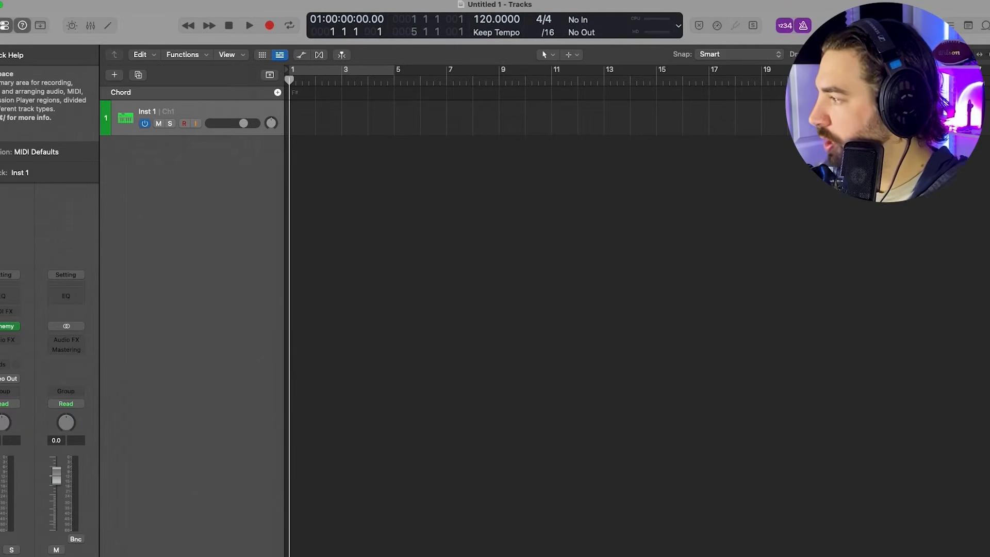
- Import the loop "01 Electric Guitar - Cant Wait 02 - 85 BPM - Am" at bar 1 and add its analyzed chords to the Chord track
{"action": "left_click_drag", "start_coordinate": [0, 155], "coordinate": [288, 148]}
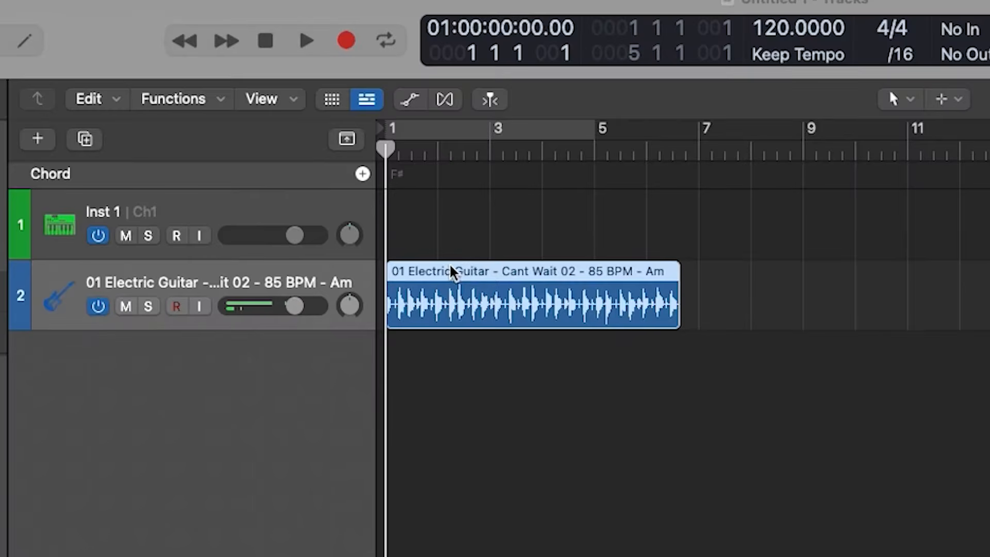
{"action": "left_click_drag", "start_coordinate": [452, 271], "coordinate": [416, 178]}
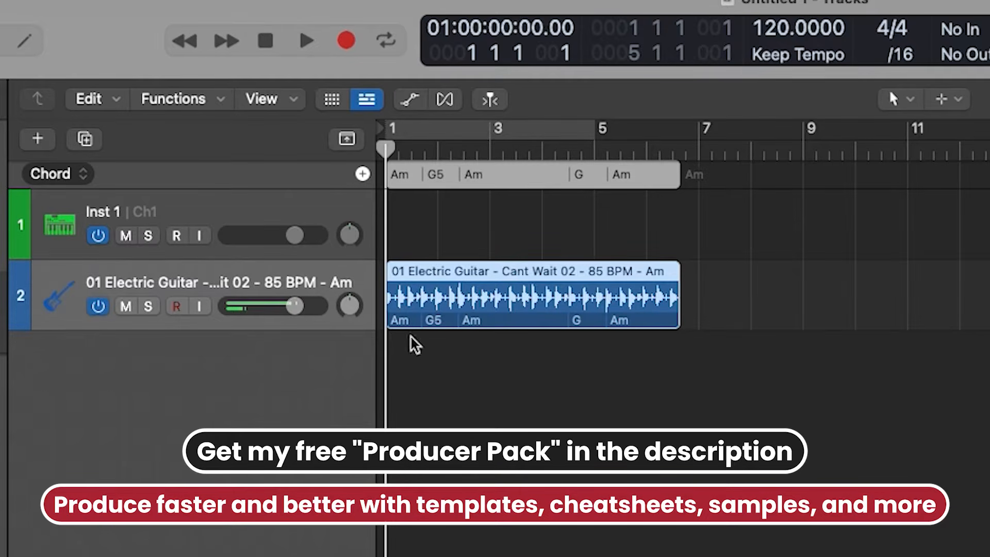
{"action": "left_click", "coordinate": [717, 269]}
{"action": "left_click", "coordinate": [581, 280]}
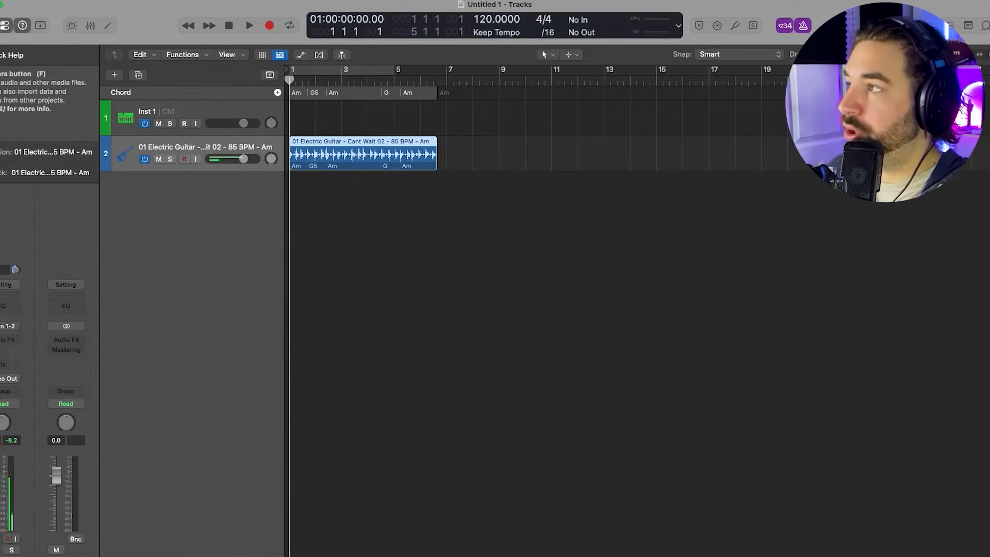
- Open the downloadable sound packs from the loop browser and examine the Modular Rhythms pack's details
{"action": "left_click", "coordinate": [985, 26]}
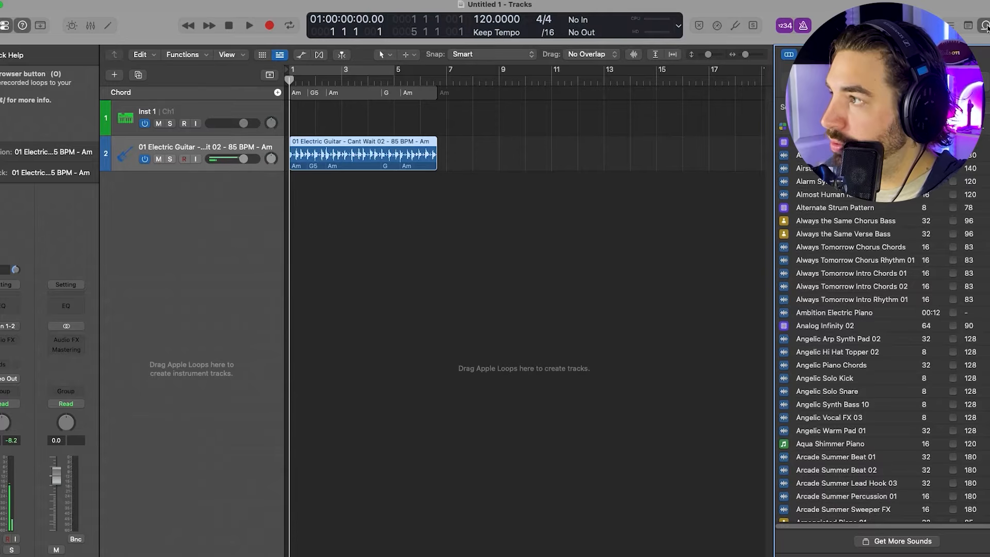
{"action": "left_click", "coordinate": [897, 541]}
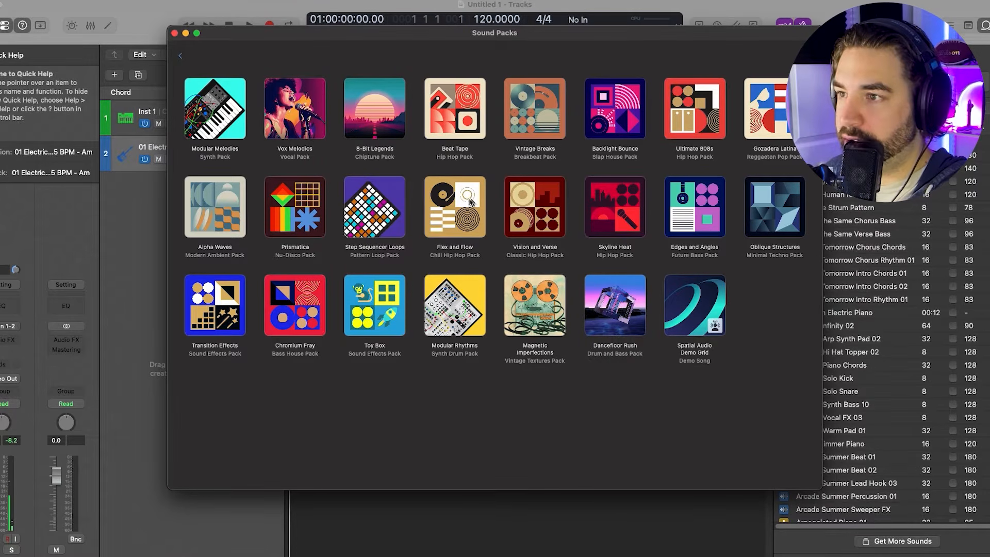
{"action": "left_click", "coordinate": [454, 310]}
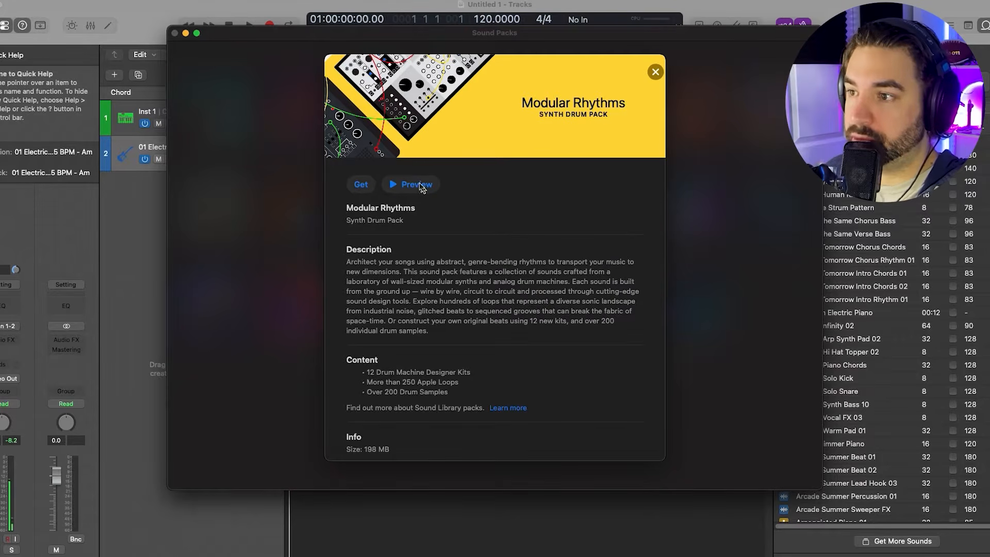
{"action": "key", "text": "Escape"}
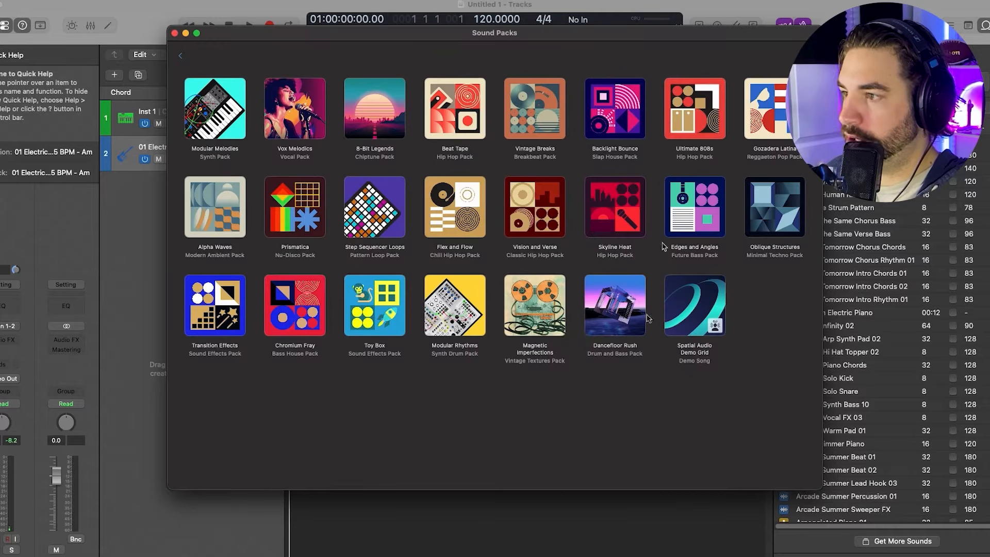
- Preview the Magnetic Imperfections vintage textures pack and start downloading it
{"action": "left_click", "coordinate": [538, 306]}
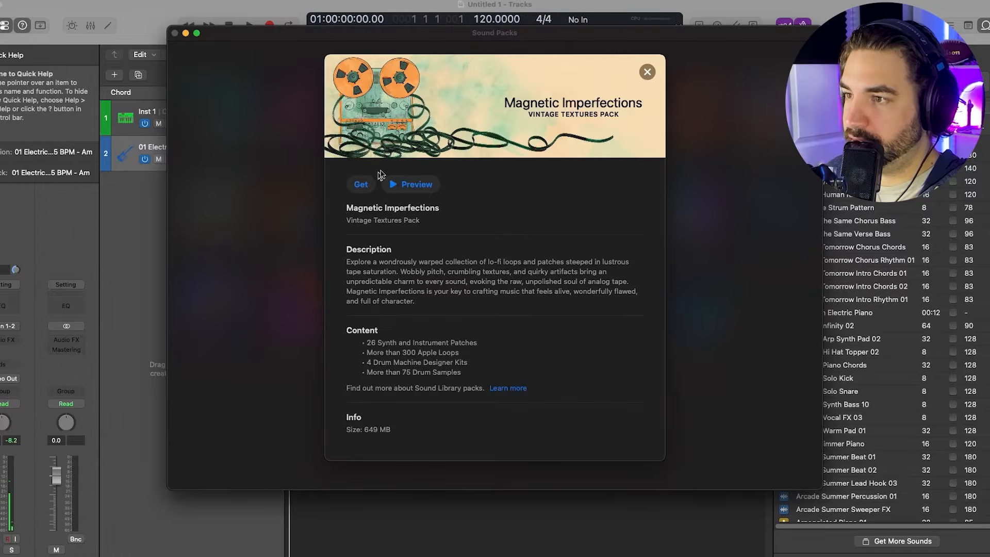
{"action": "left_click", "coordinate": [398, 181]}
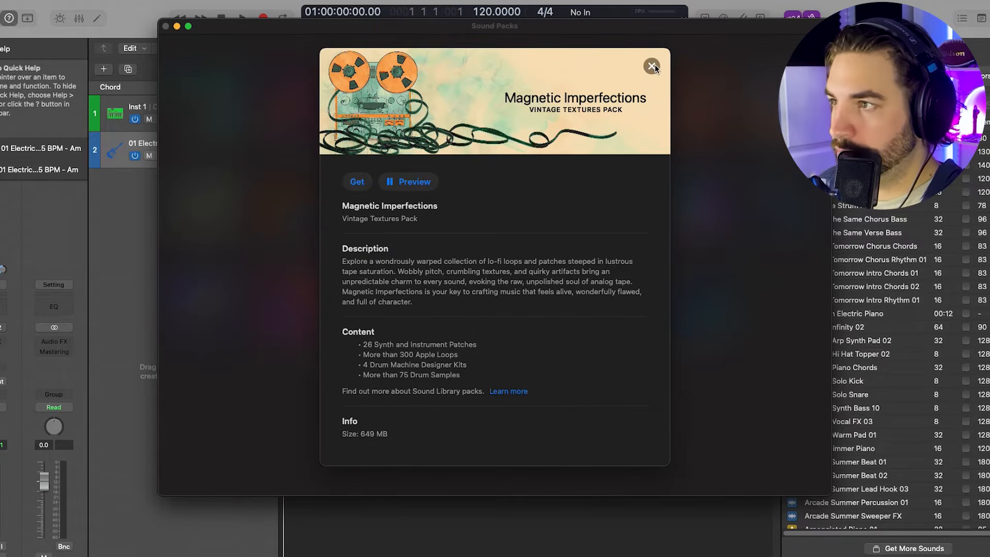
{"action": "left_click", "coordinate": [350, 182]}
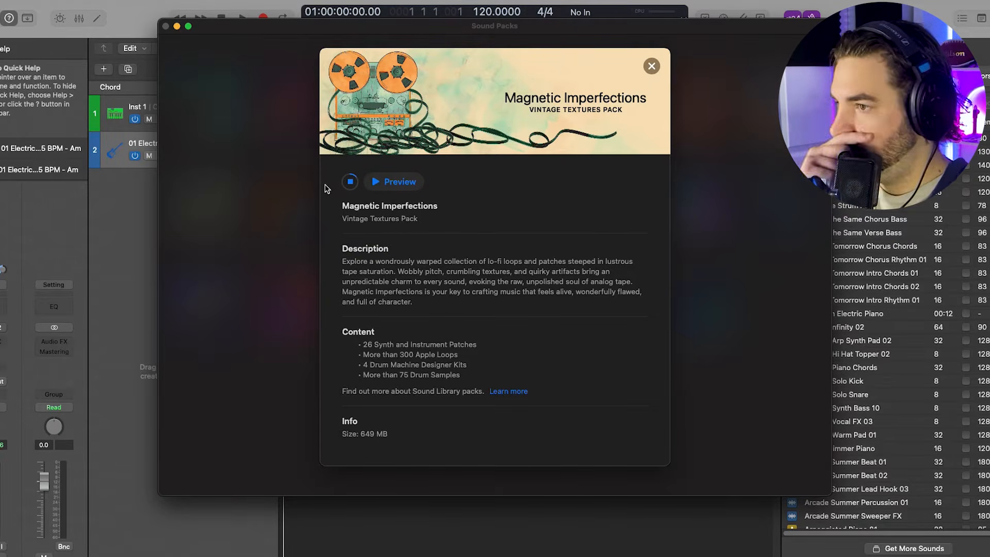
- Create a Session Player track with a Keyboard Player in the Simple Pad style
{"action": "left_click", "coordinate": [105, 70]}
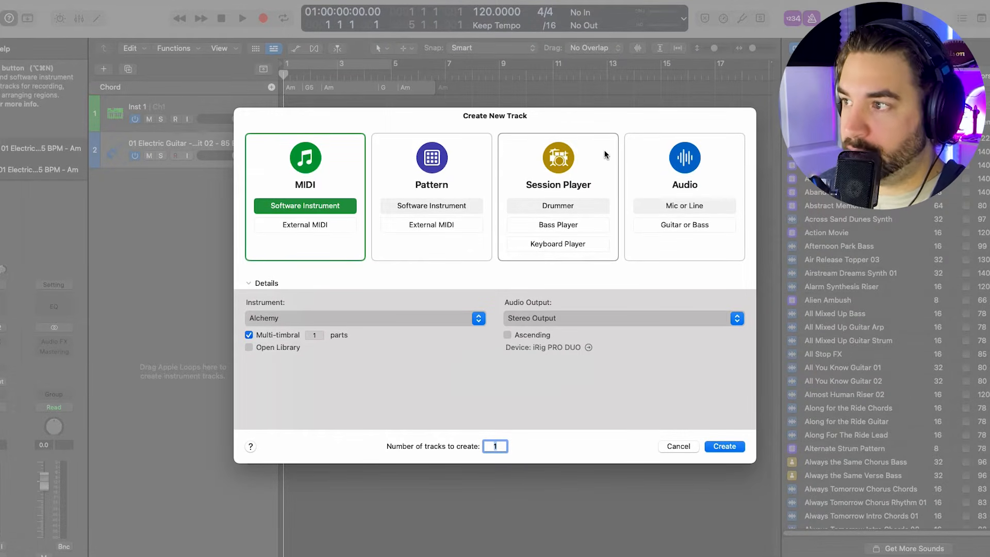
{"action": "left_click", "coordinate": [562, 243]}
{"action": "left_click", "coordinate": [477, 321]}
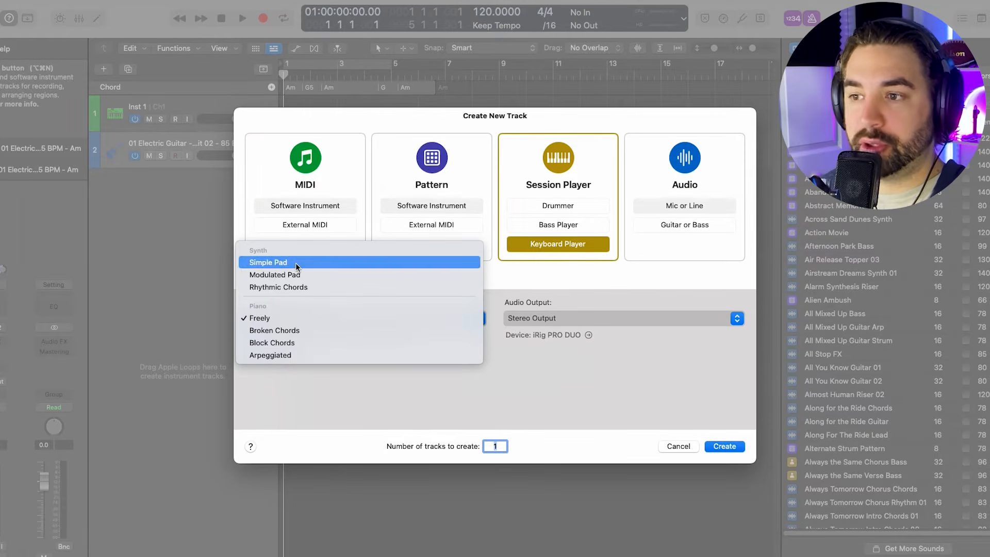
{"action": "left_click", "coordinate": [282, 267]}
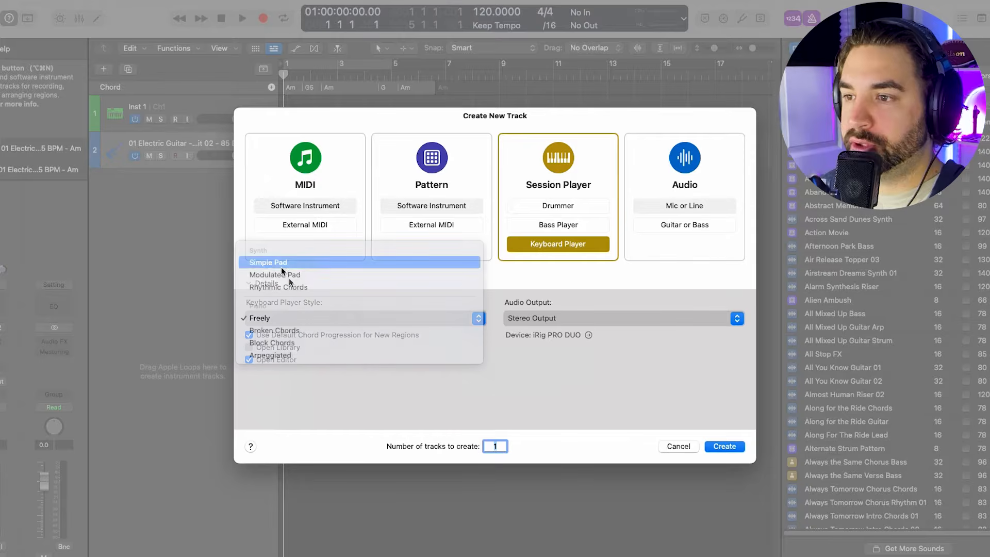
{"action": "left_click", "coordinate": [738, 447]}
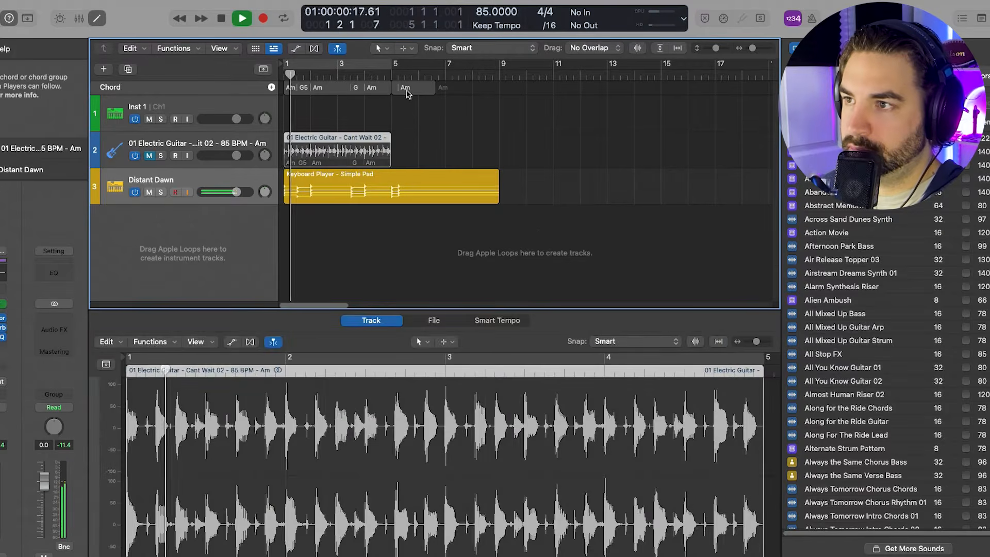
- Delete the leftover Am chord after bar 5 from the Chord track and select the Keyboard Player - Simple Pad region
{"action": "left_click", "coordinate": [405, 89]}
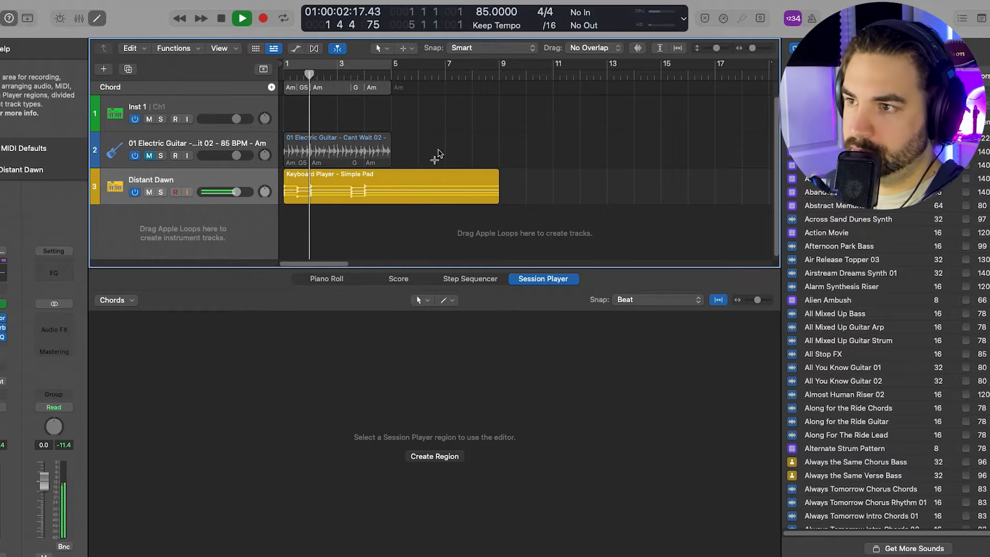
{"action": "left_click", "coordinate": [401, 183]}
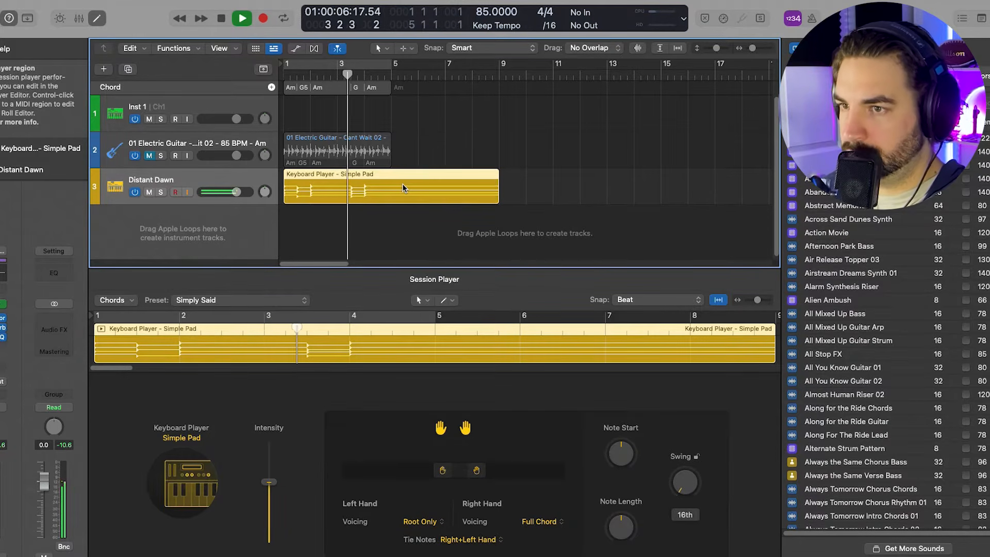
- Try Alchemy's 12 Strings preset on the keyboard player track and listen to it
{"action": "left_click", "coordinate": [1, 304]}
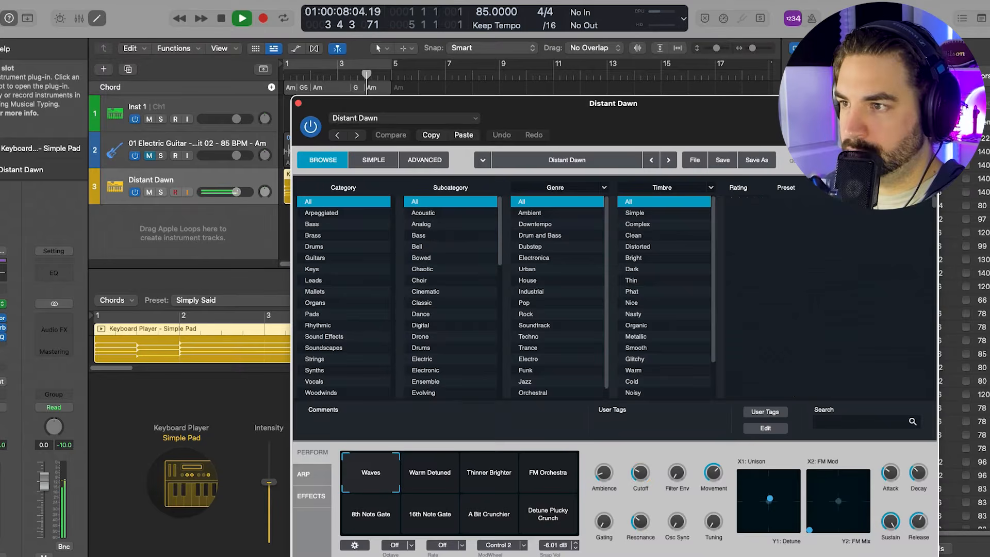
{"action": "key", "text": "space"}
{"action": "left_click_drag", "start_coordinate": [631, 110], "coordinate": [715, 80]}
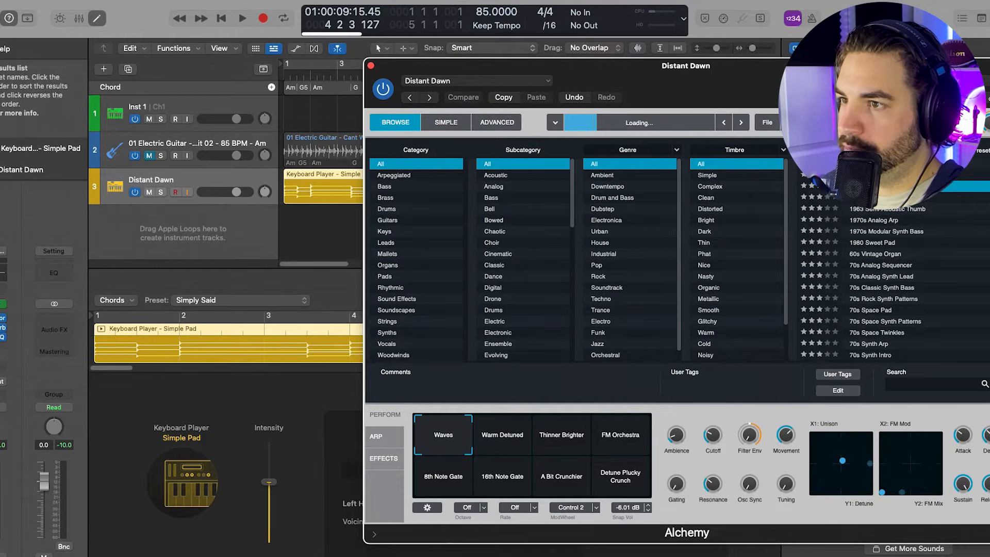
{"action": "key", "text": "space"}
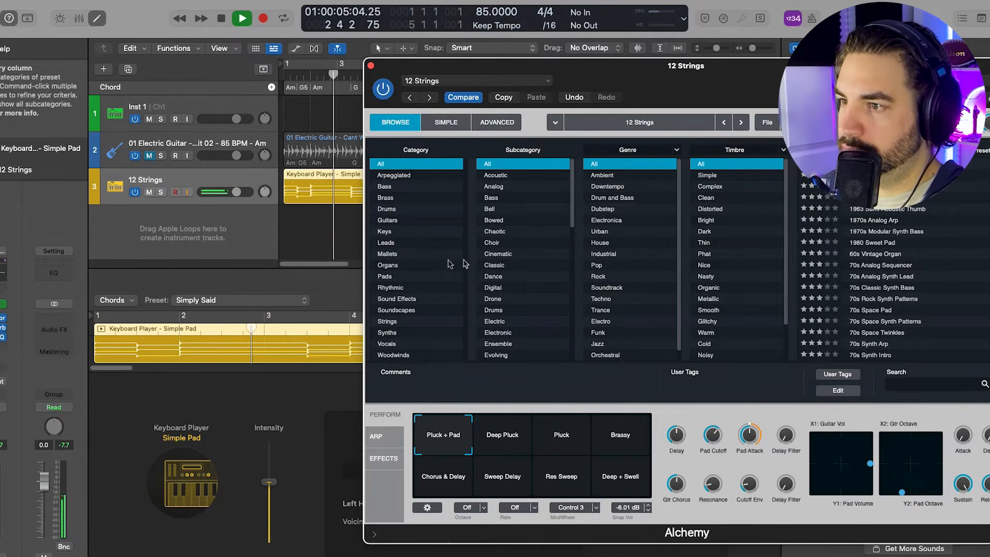
- Load the Binary Star patch on the keyboard player track and shorten its Simple Pad region to end at bar 5
{"action": "key", "text": "y"}
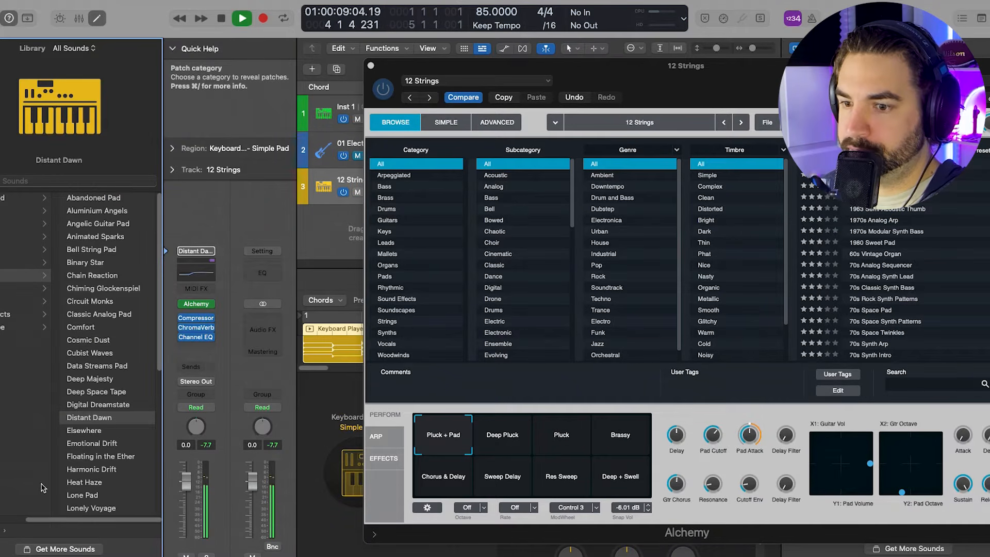
{"action": "key", "text": "Left"}
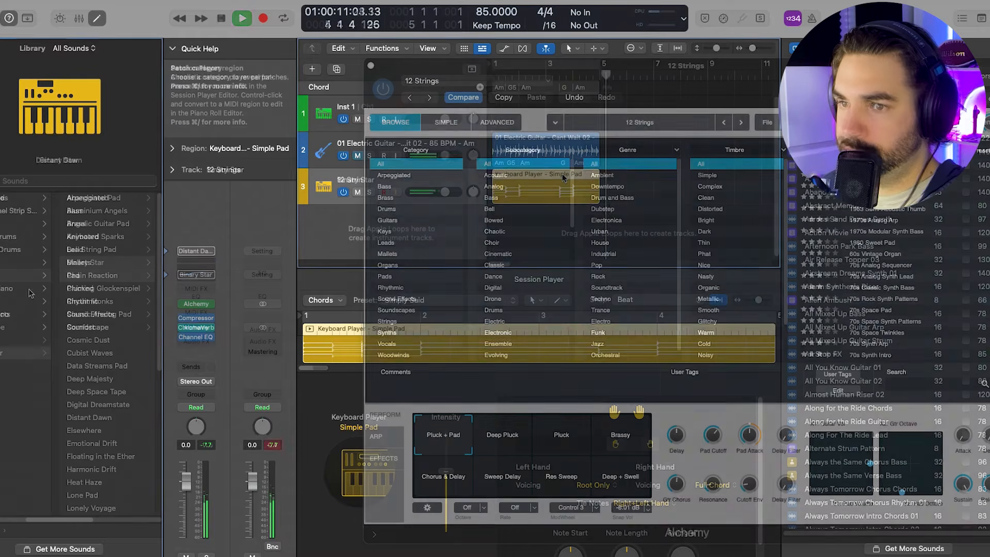
{"action": "key", "text": "space"}
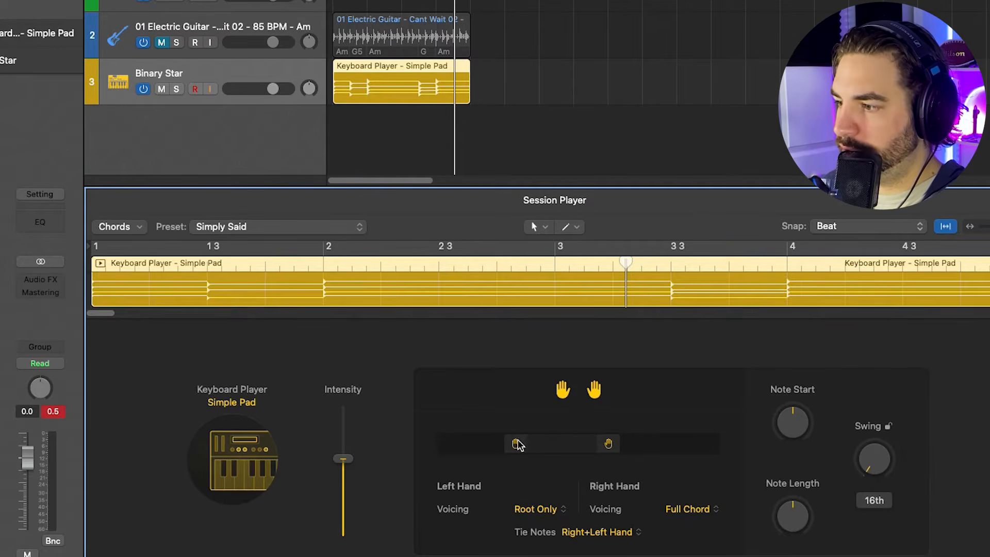
- Shift the Simple Pad region's right hand to a higher register and play the result
{"action": "left_click_drag", "start_coordinate": [579, 445], "coordinate": [612, 446]}
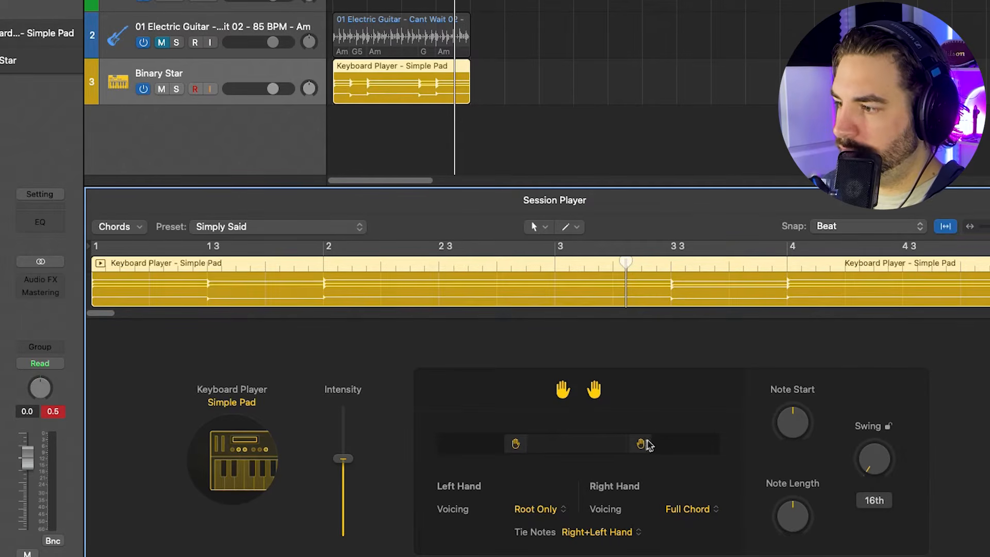
{"action": "key", "text": "space"}
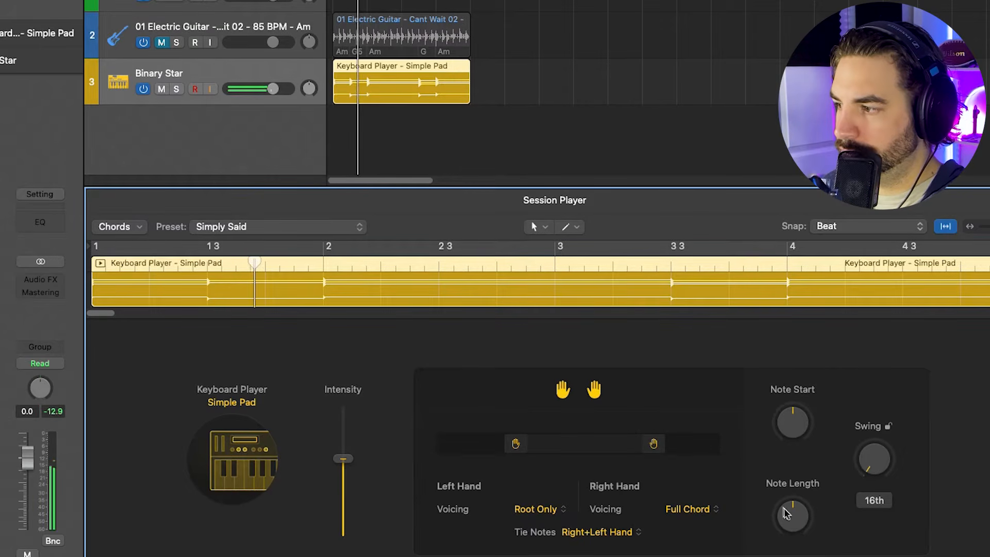
- Try a shorter Note Length and a different Note Start on the Simple Pad region during playback
{"action": "left_click_drag", "start_coordinate": [789, 517], "coordinate": [784, 552]}
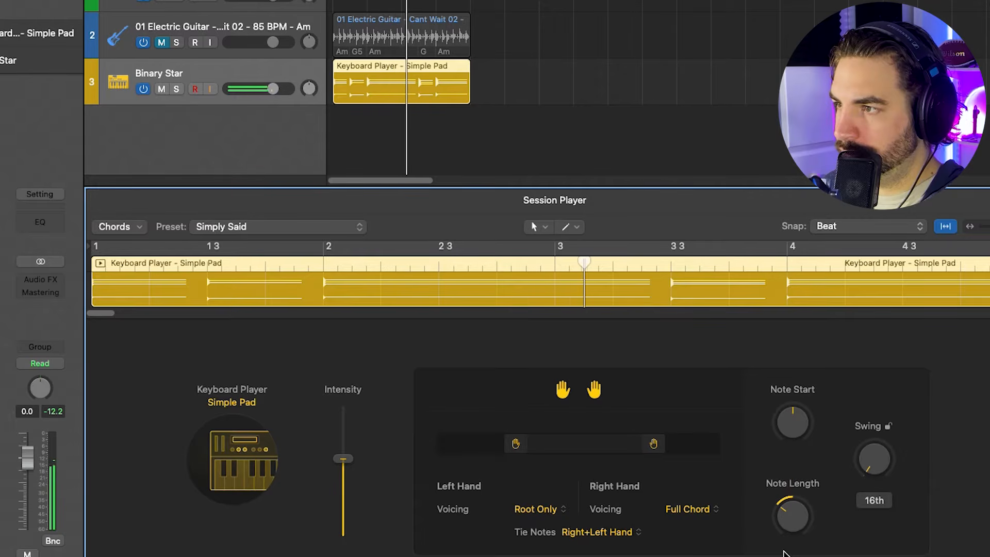
{"action": "left_click_drag", "start_coordinate": [789, 528], "coordinate": [789, 556]}
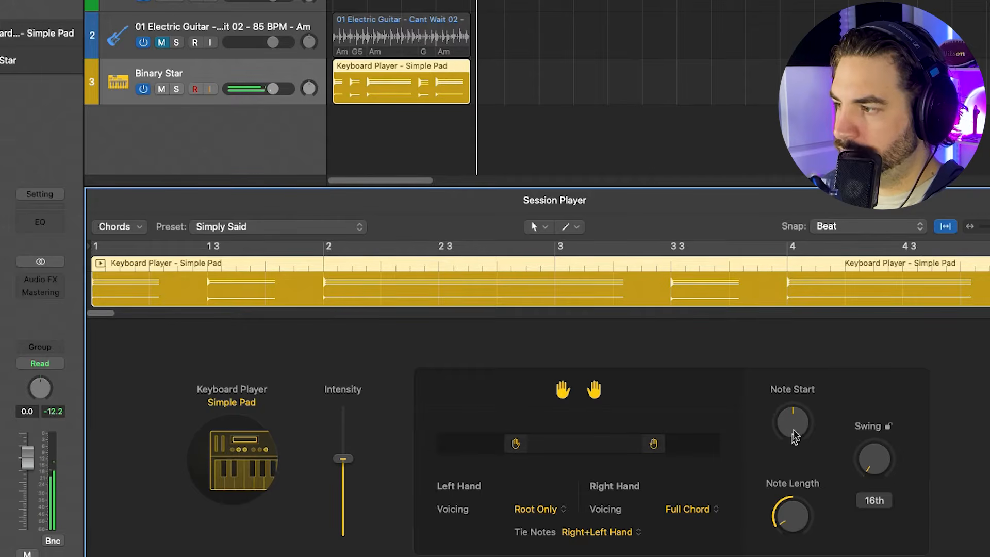
{"action": "left_click_drag", "start_coordinate": [803, 398], "coordinate": [802, 384]}
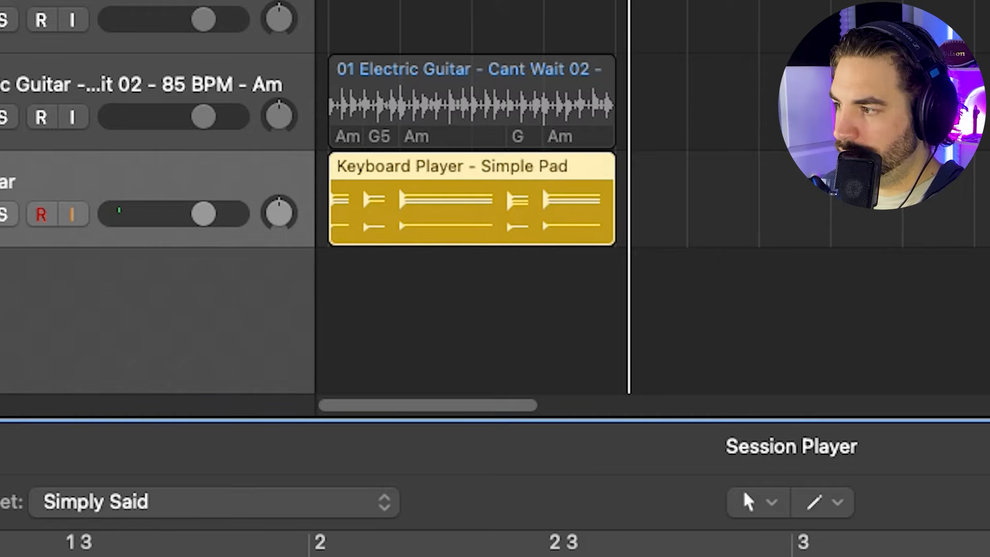
- Set the Simple Pad region's right-hand voicing to 1 Voice and listen to it
{"action": "left_click", "coordinate": [688, 509]}
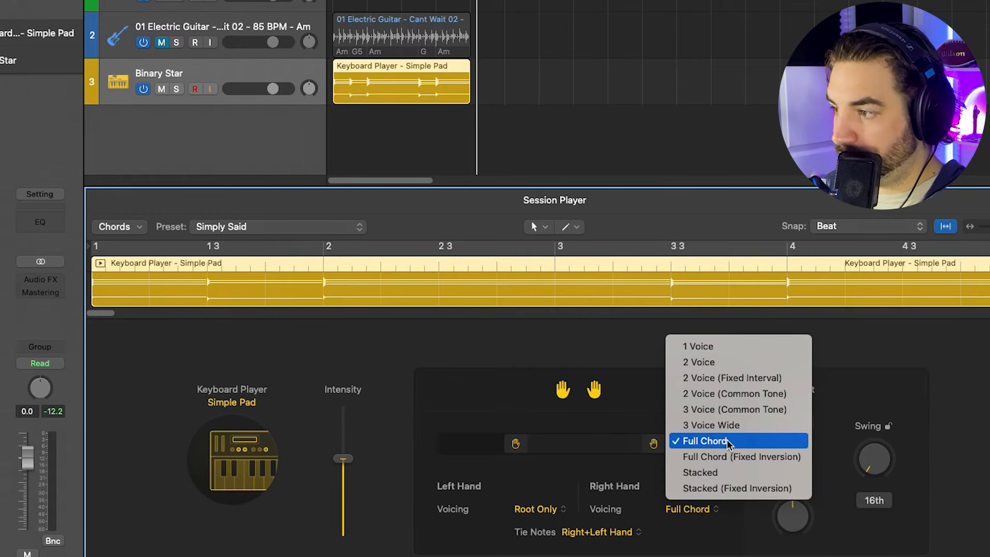
{"action": "left_click", "coordinate": [719, 347]}
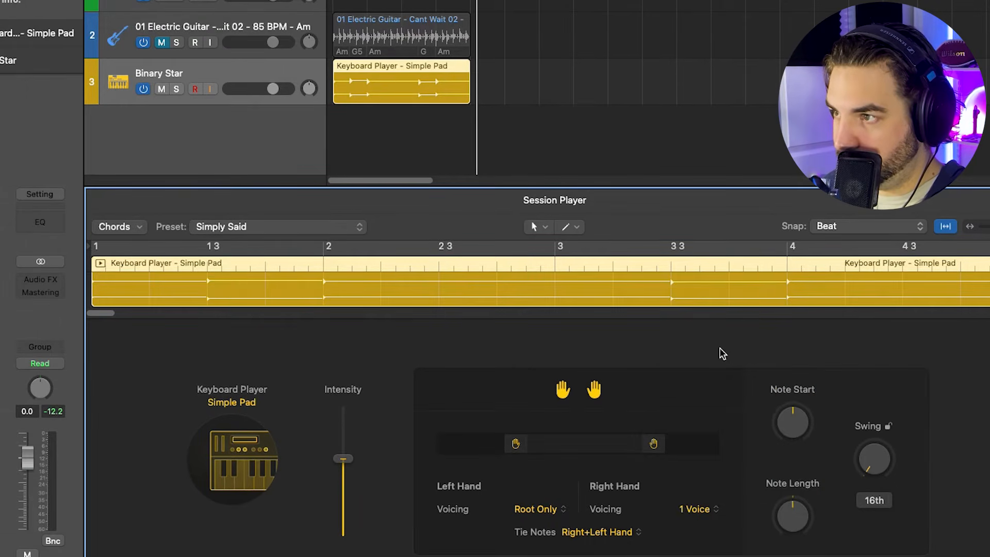
{"action": "key", "text": "space"}
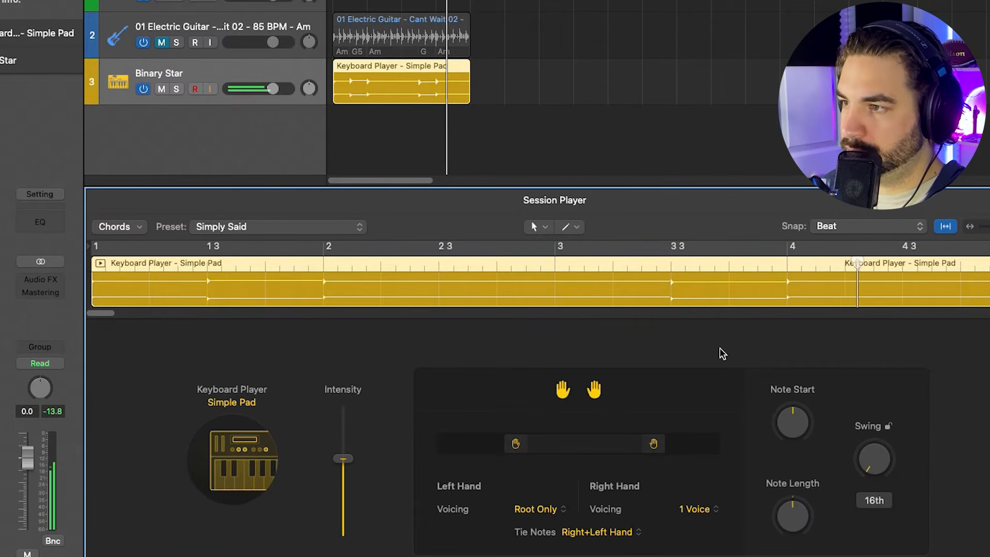
- Copy the Simple Pad region to bar 5 on the Binary Star track
{"action": "left_click_drag", "start_coordinate": [361, 73], "coordinate": [493, 76]}
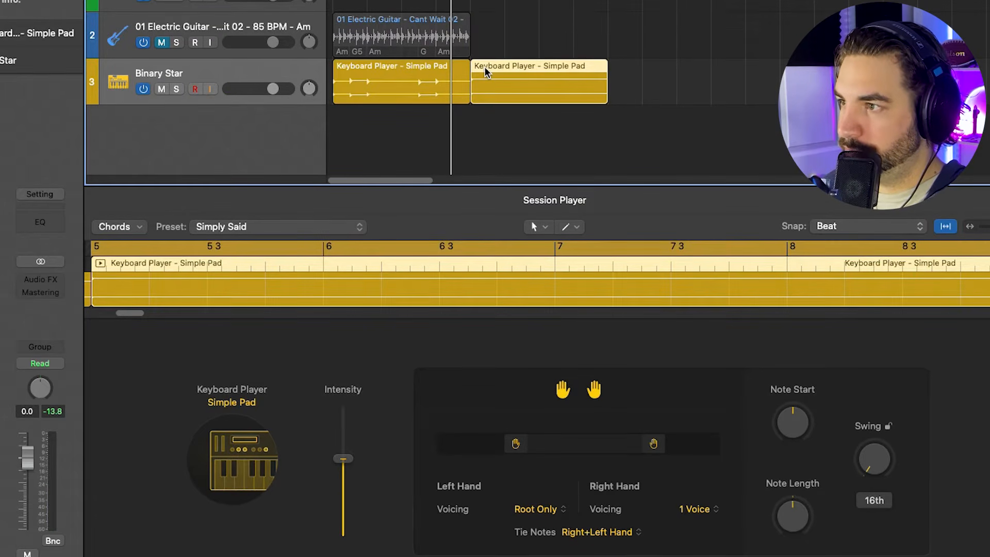
- Move the cycle range over the copied Simple Pad region at bar 5 and select that region
{"action": "key", "text": "space"}
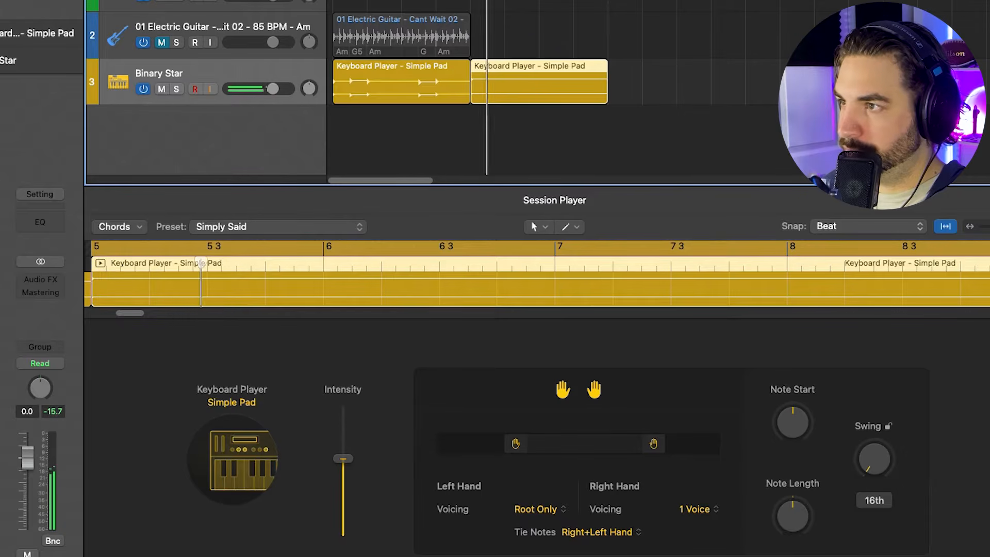
{"action": "left_click_drag", "start_coordinate": [361, 1], "coordinate": [479, 3]}
{"action": "left_click", "coordinate": [525, 67]}
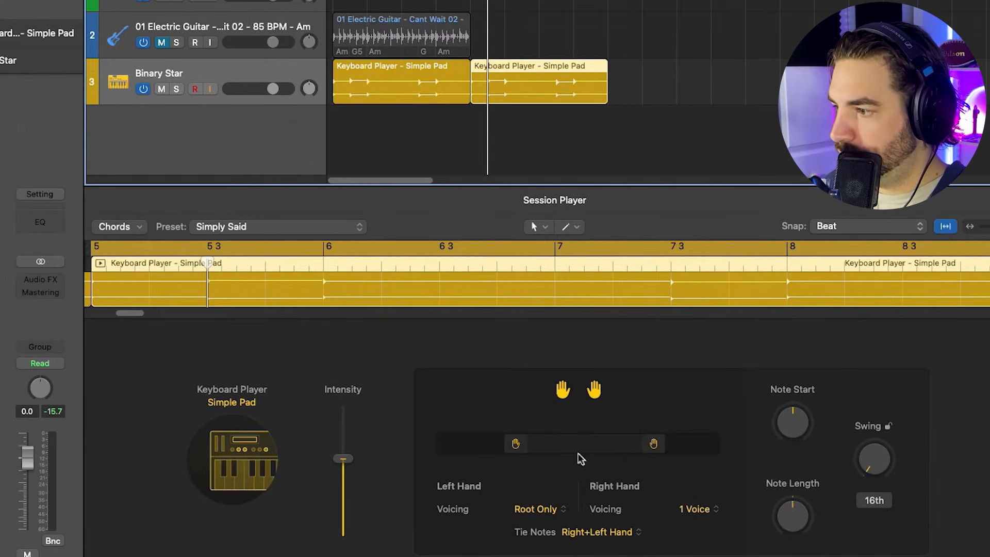
- Set the copied Simple Pad region's right-hand voicing to 3 Voice Wide and play it
{"action": "left_click", "coordinate": [696, 508]}
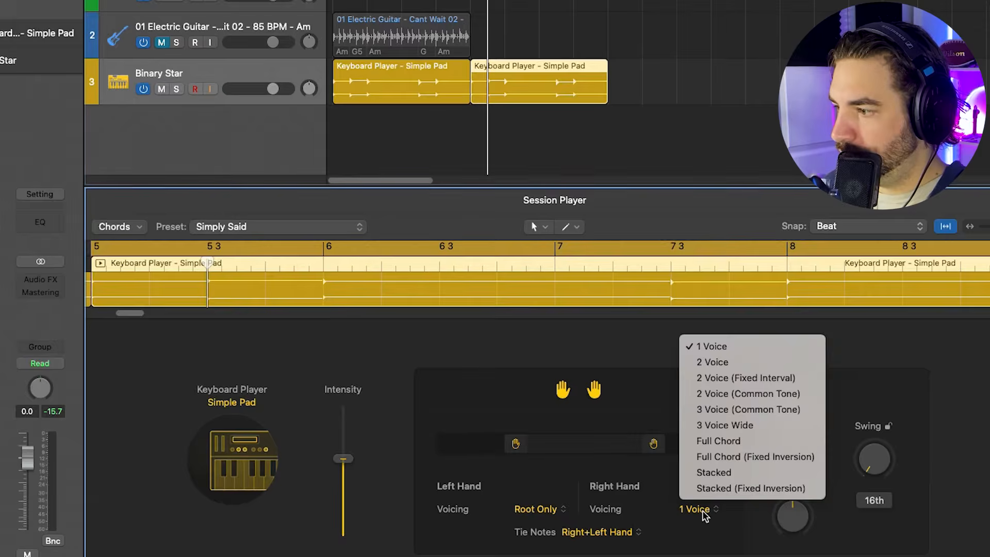
{"action": "left_click", "coordinate": [760, 429]}
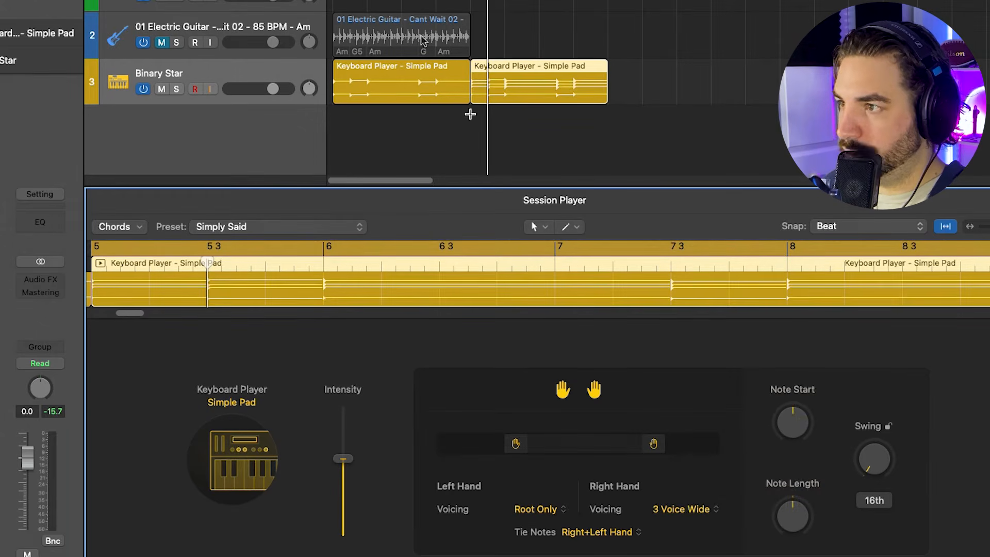
{"action": "key", "text": "space"}
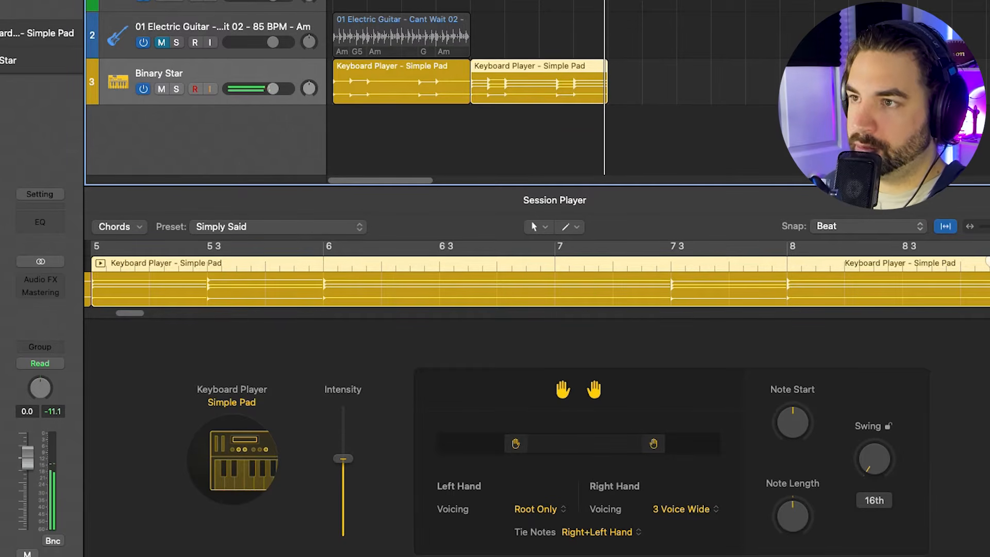
- Duplicate the Binary Star track, copying the bar 5 region onto the duplicate, and mute the original track
{"action": "key", "text": "super+d"}
{"action": "left_click_drag", "start_coordinate": [493, 71], "coordinate": [498, 120]}
{"action": "left_click", "coordinate": [160, 87]}
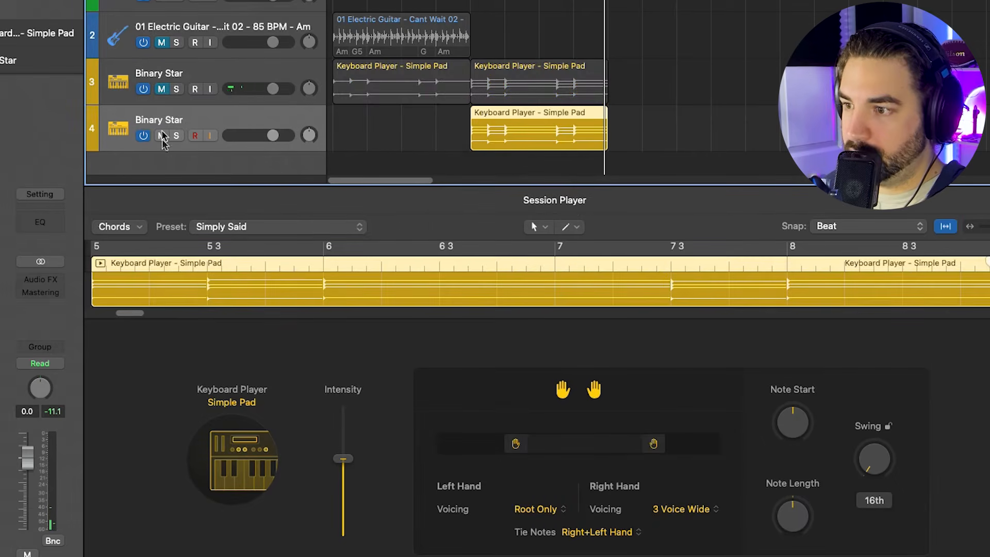
- Apply the Dream Clouds preset to the region on the duplicate Binary Star track and play it
{"action": "left_click", "coordinate": [139, 227]}
{"action": "left_click", "coordinate": [247, 230]}
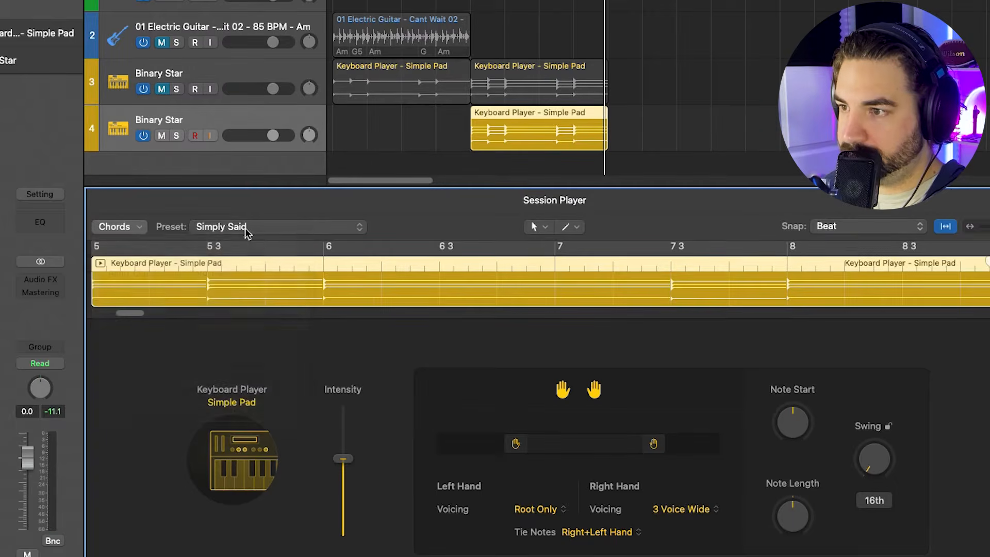
{"action": "left_click", "coordinate": [247, 230]}
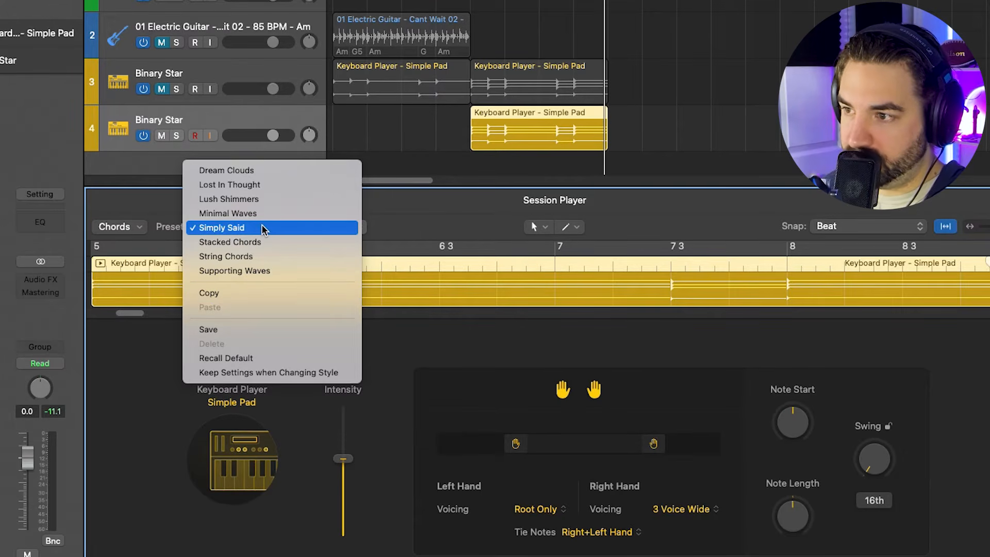
{"action": "left_click", "coordinate": [266, 171]}
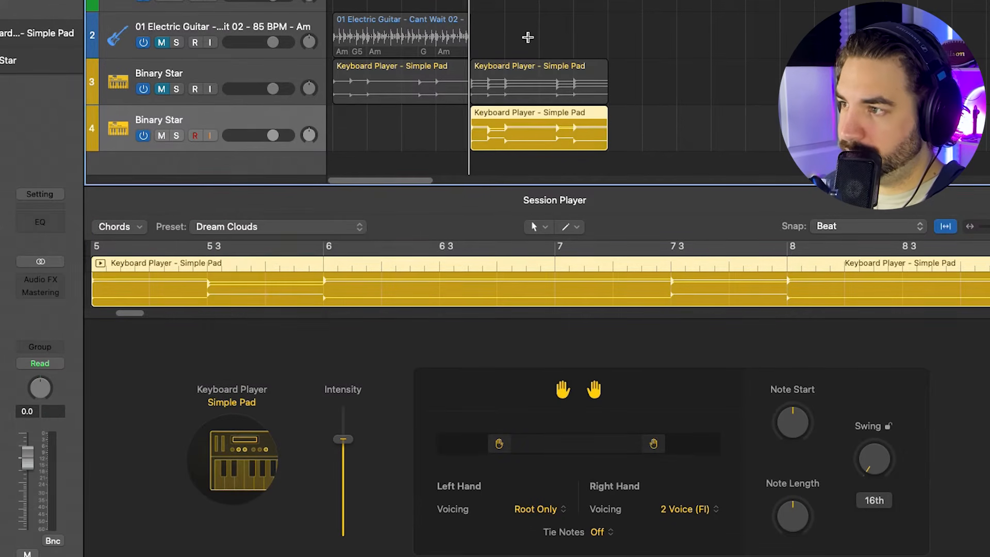
{"action": "key", "text": "space"}
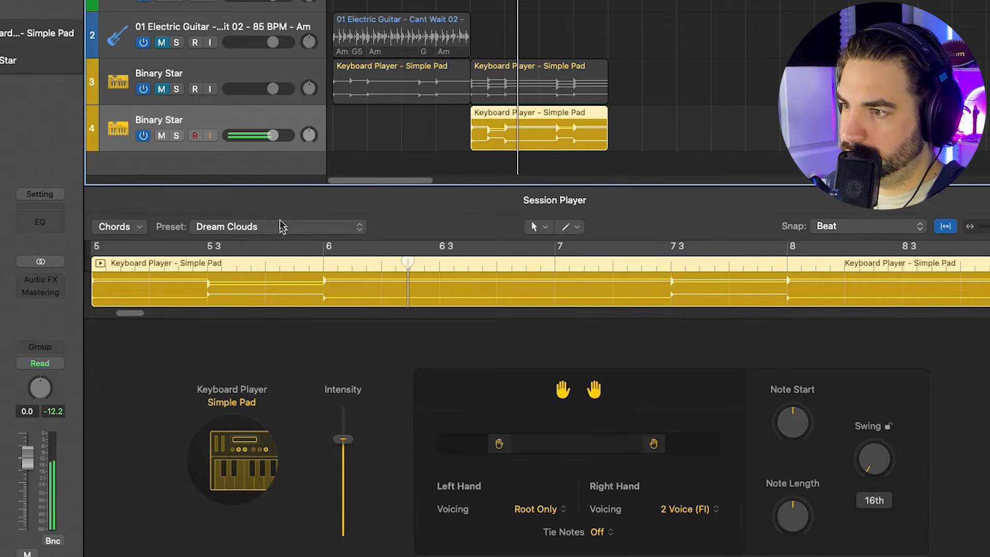
- Audition the Lost In Thought and Lush Shimmers presets on the duplicate track's Simple Pad region during playback
{"action": "left_click", "coordinate": [267, 227]}
{"action": "left_click", "coordinate": [264, 238]}
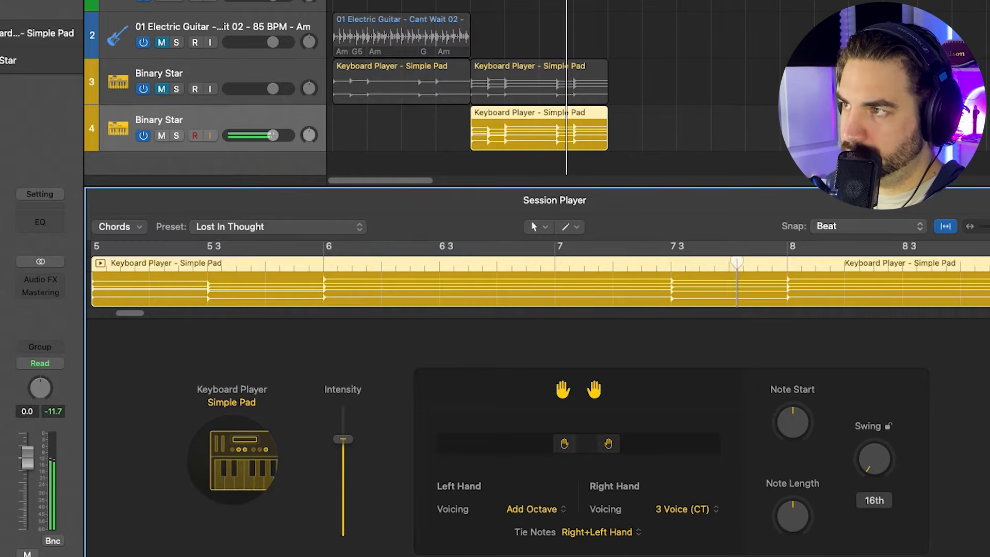
{"action": "key", "text": "c"}
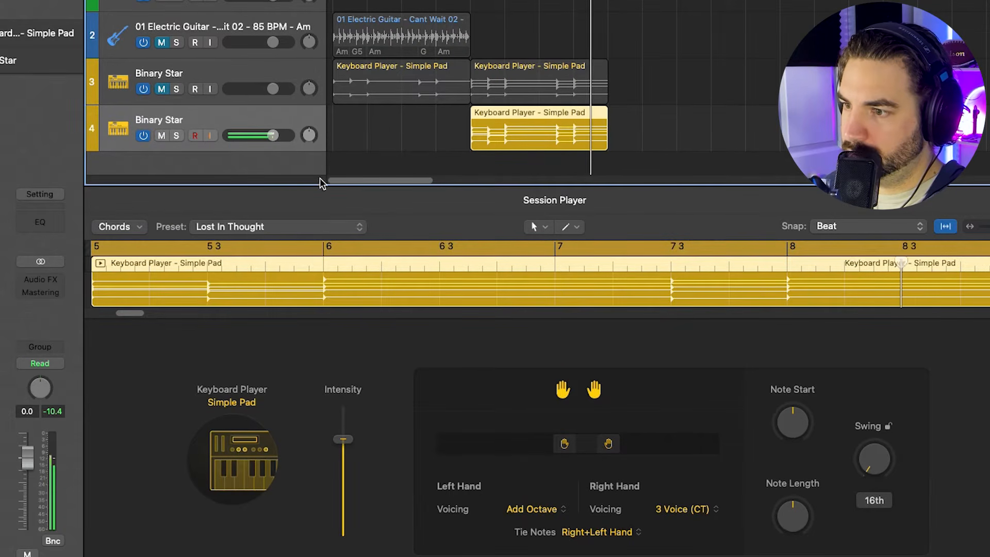
{"action": "left_click", "coordinate": [272, 228]}
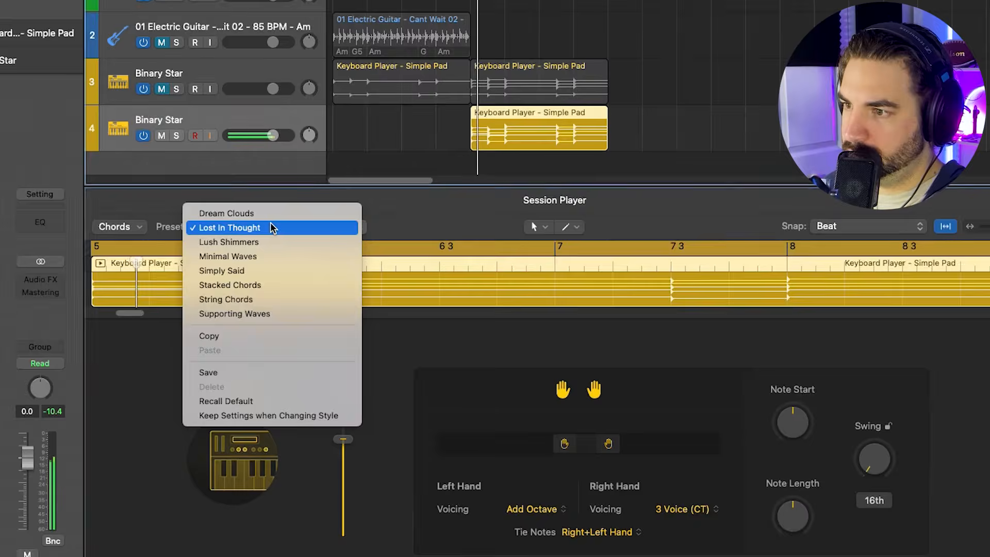
{"action": "left_click", "coordinate": [269, 242]}
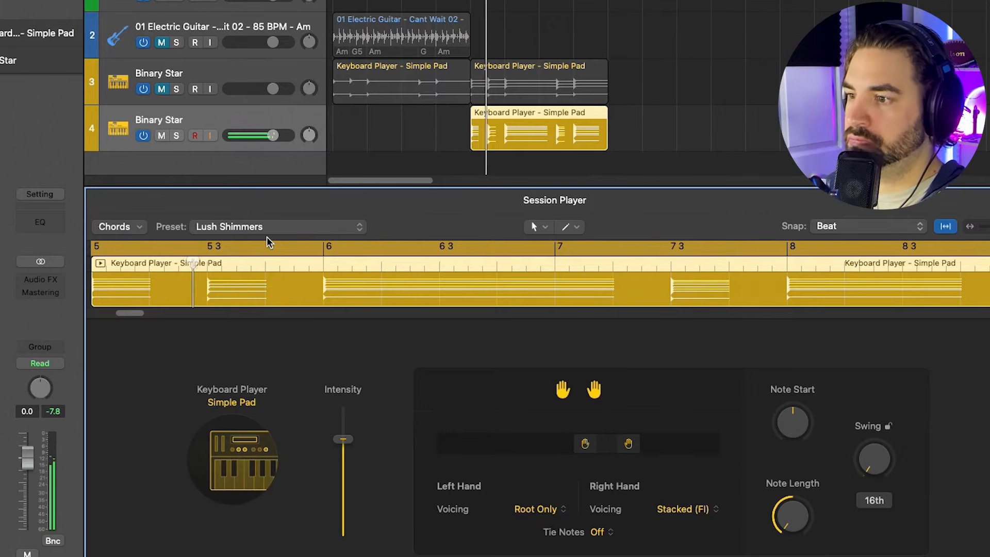
- Audition the Stacked Chords and Supporting Waves presets on the duplicate track's Simple Pad region during playback
{"action": "left_click", "coordinate": [227, 229]}
{"action": "left_click", "coordinate": [253, 269]}
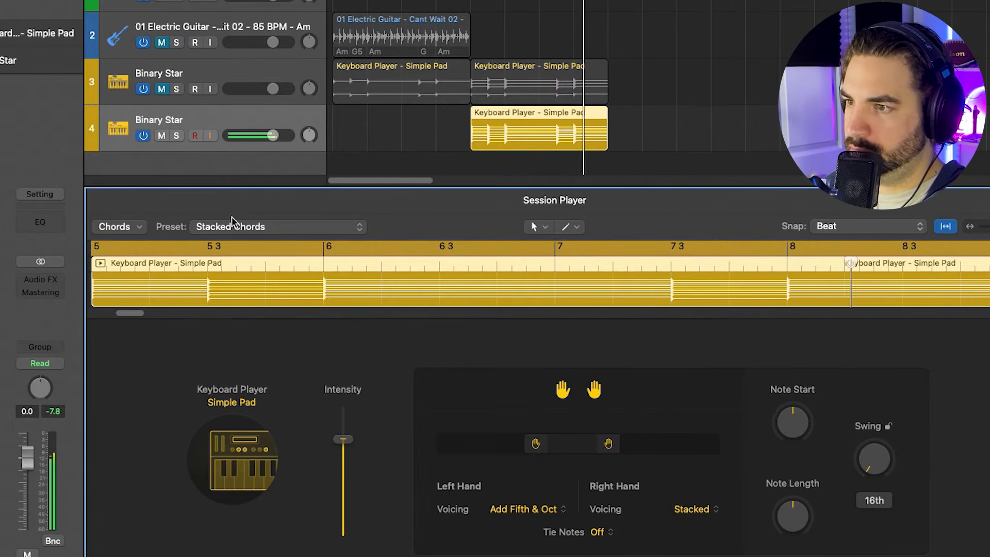
{"action": "left_click", "coordinate": [250, 227]}
{"action": "left_click", "coordinate": [252, 256]}
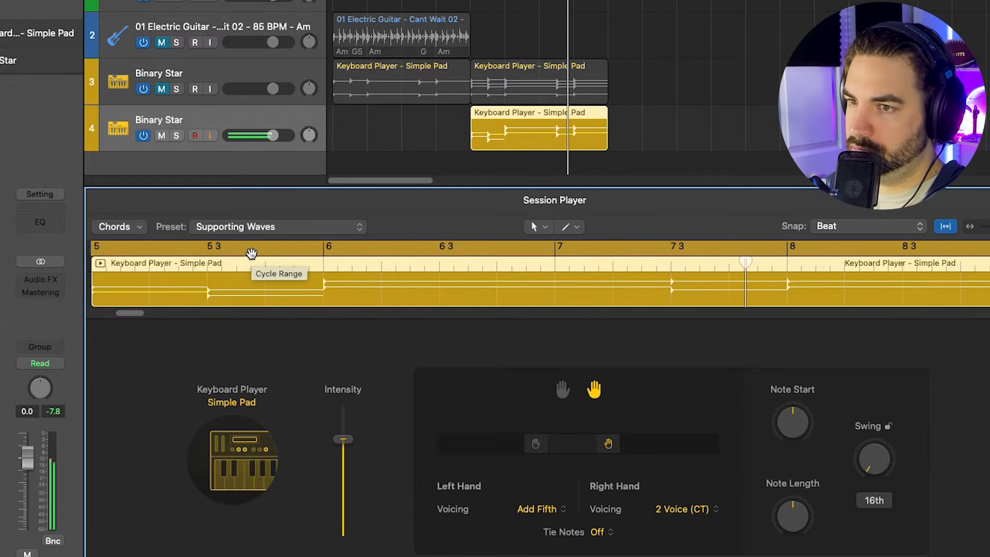
- Delete the duplicate Binary Star track together with its region
{"action": "scroll", "coordinate": [253, 40], "scroll_direction": "down", "scroll_amount": 1}
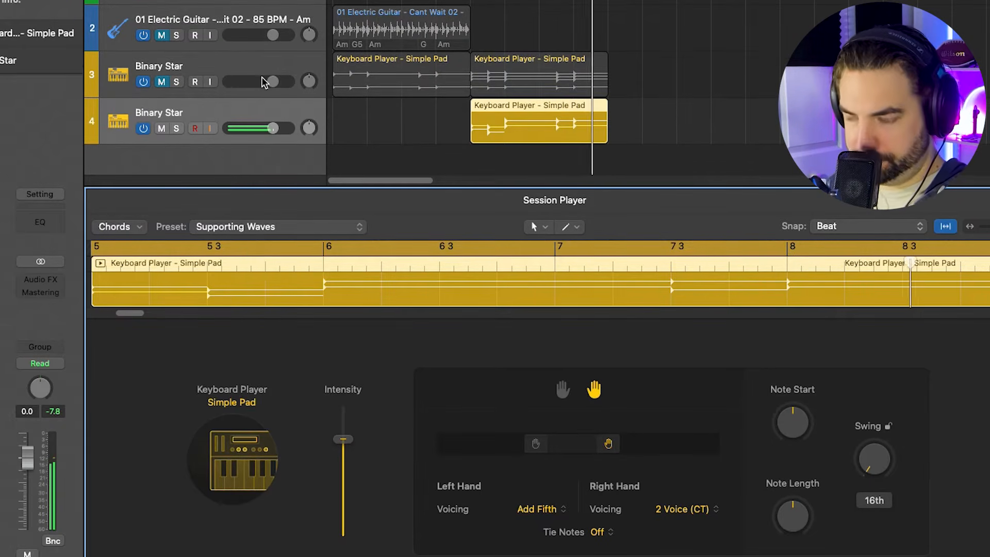
{"action": "right_click", "coordinate": [275, 111]}
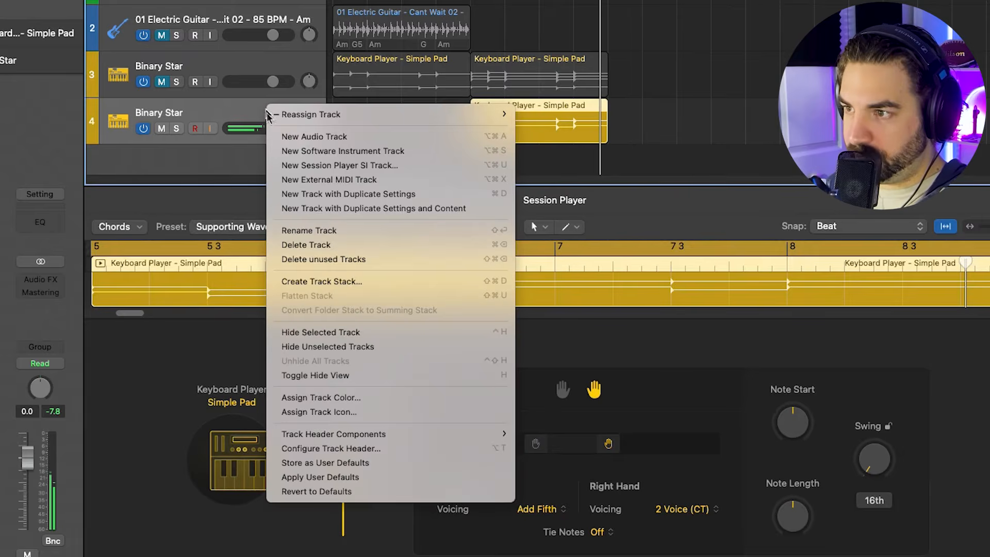
{"action": "left_click", "coordinate": [193, 73]}
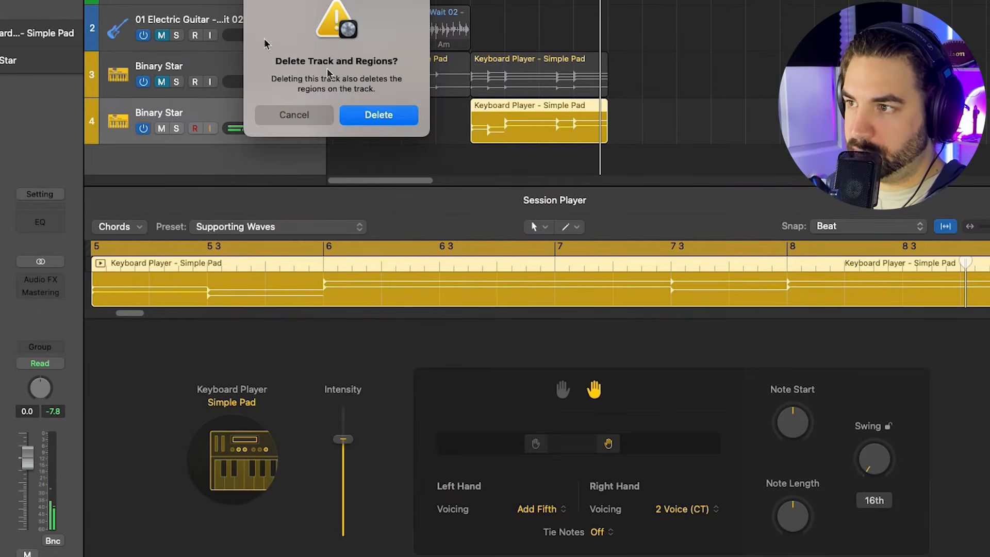
{"action": "left_click", "coordinate": [378, 115]}
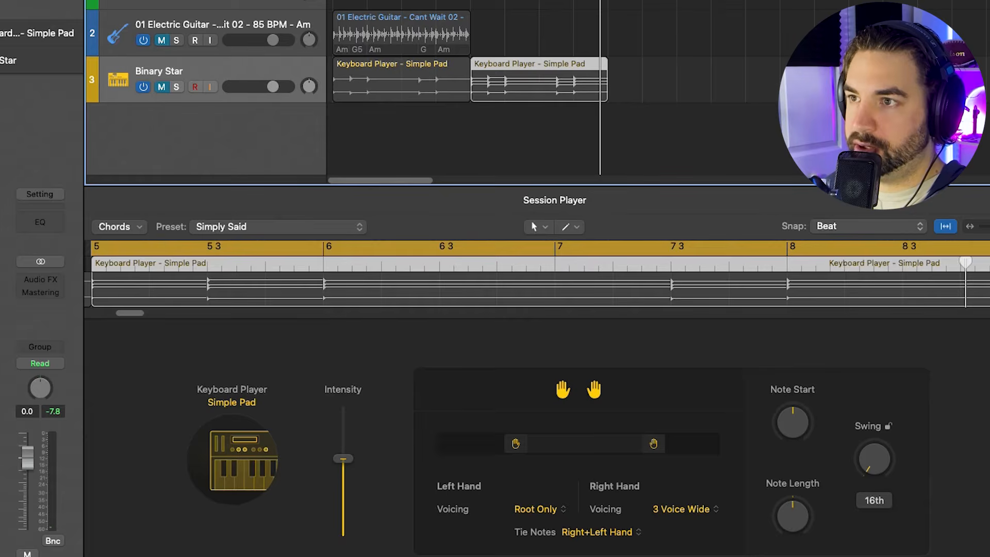
- Create a Keyboard Player track with the Simple Pad style and try the Supporting Waves preset on its region
{"action": "key", "text": "alt+super+n"}
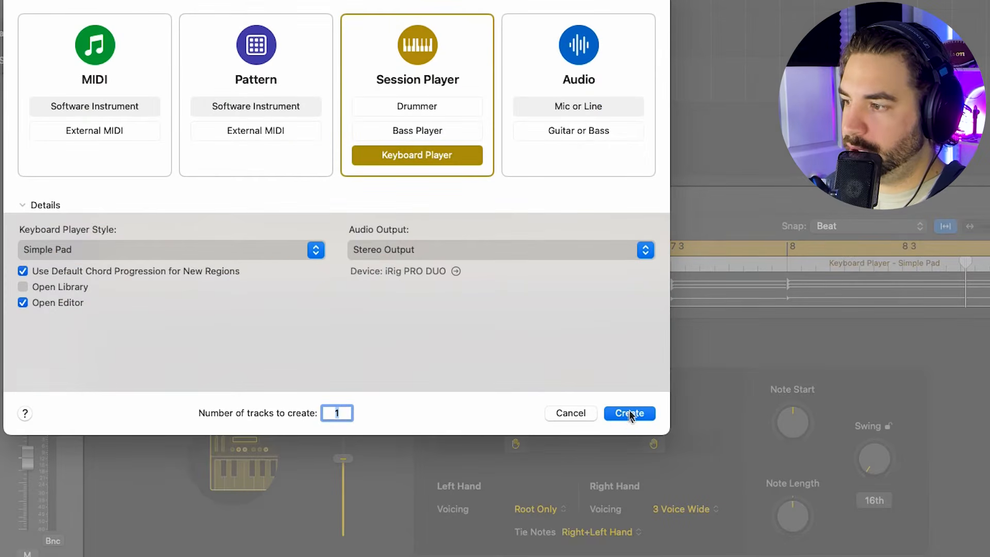
{"action": "left_click", "coordinate": [630, 414]}
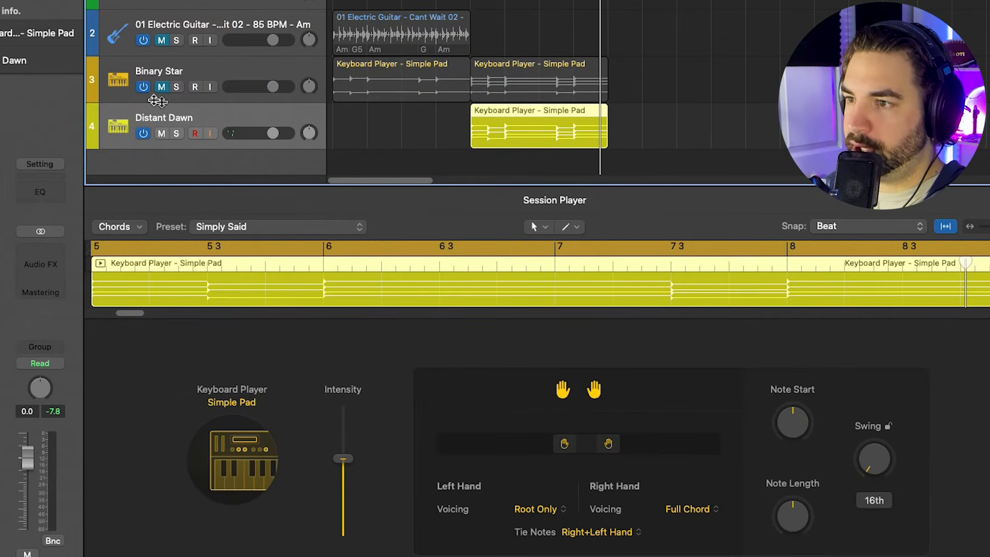
{"action": "left_click", "coordinate": [238, 221]}
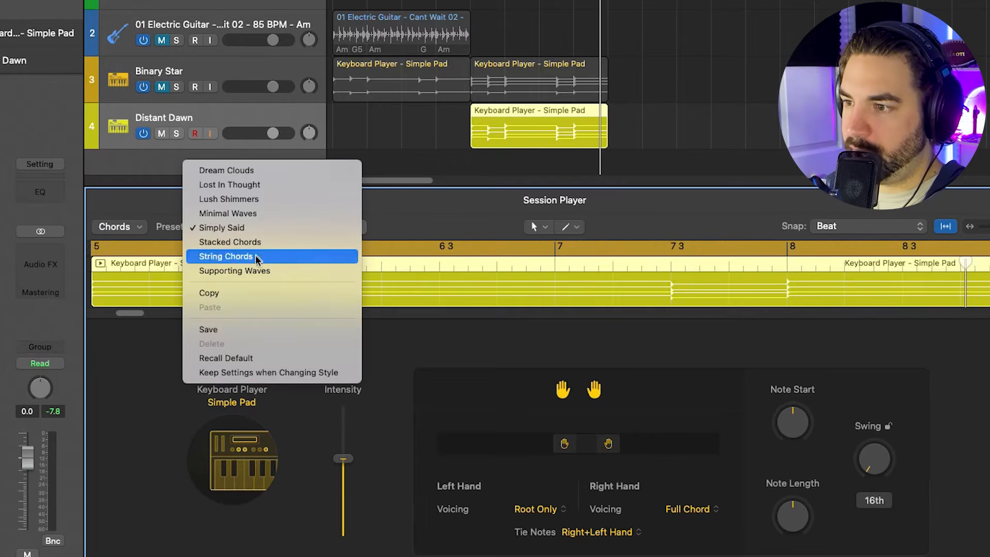
{"action": "left_click", "coordinate": [257, 271]}
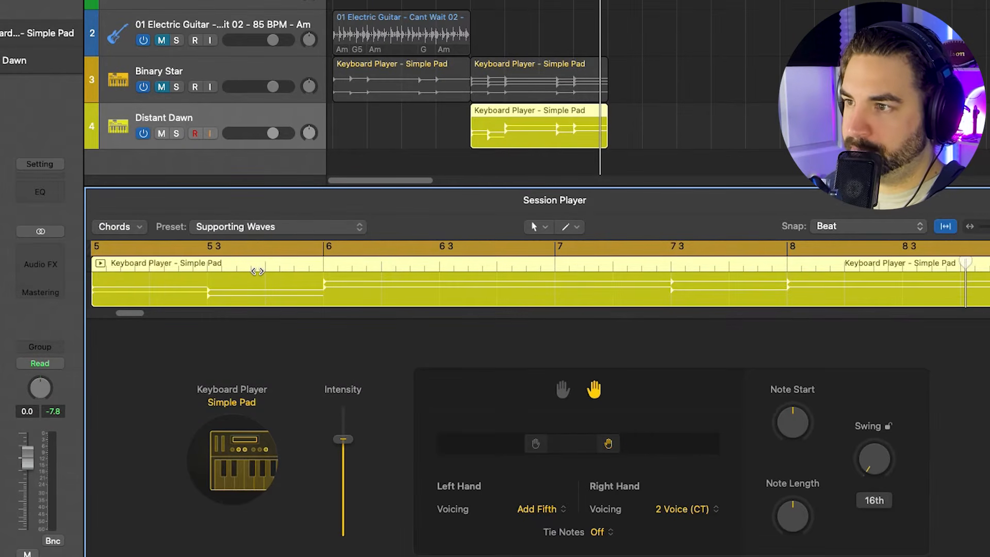
{"action": "key", "text": "space"}
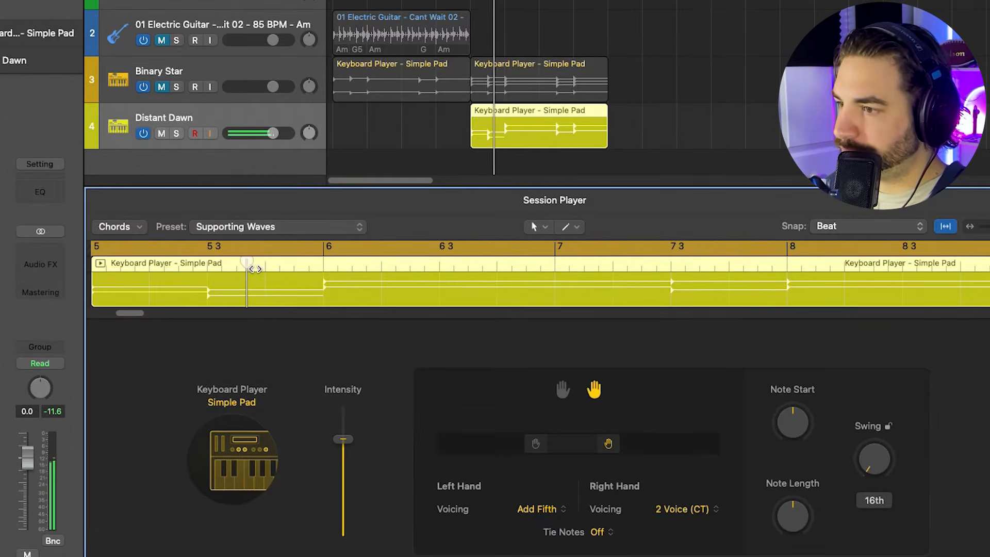
- Change the new track's Keyboard Player style to Modulated Pad with Change Patch enabled and play the region
{"action": "left_click", "coordinate": [230, 477]}
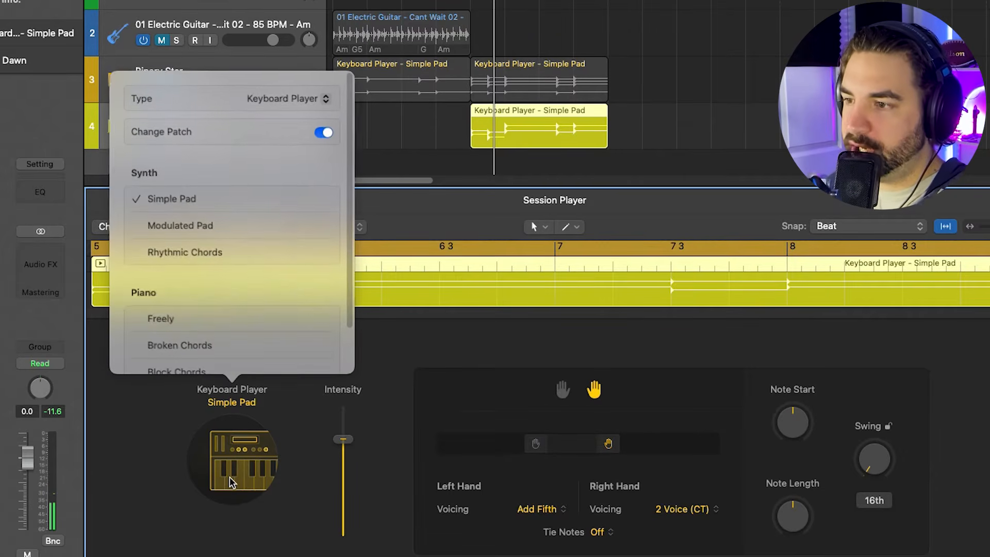
{"action": "left_click", "coordinate": [194, 224]}
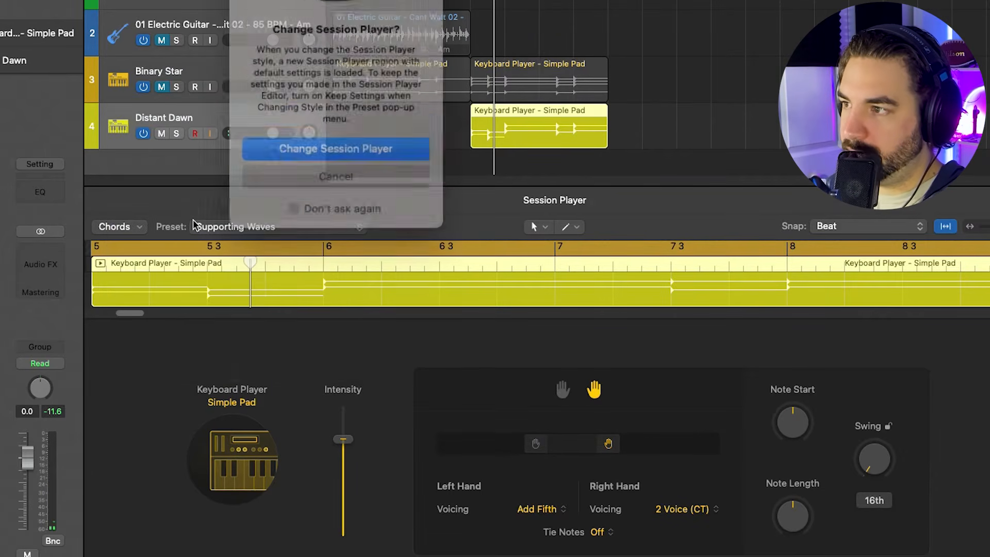
{"action": "left_click", "coordinate": [326, 138]}
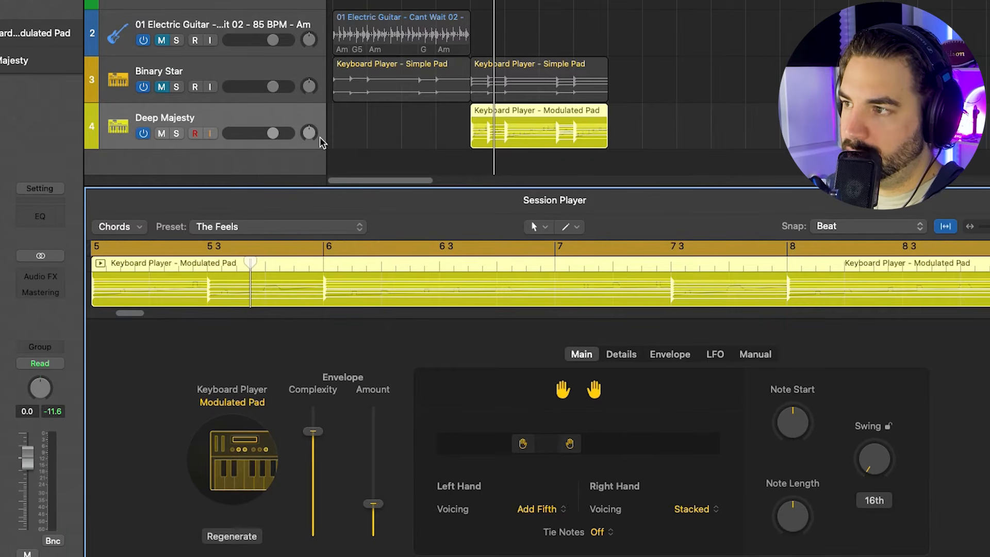
{"action": "scroll", "coordinate": [343, 148], "scroll_direction": "down", "scroll_amount": 2}
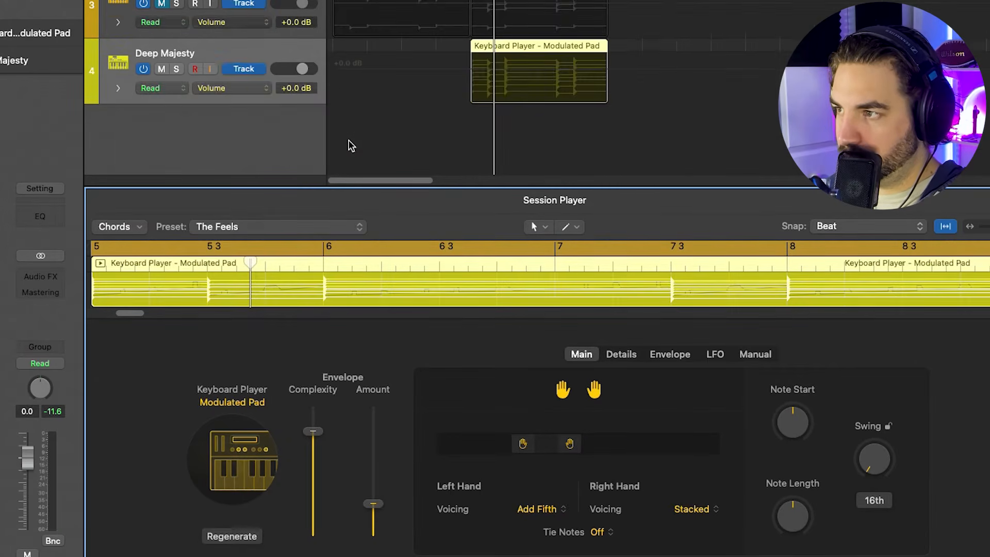
{"action": "key", "text": "space"}
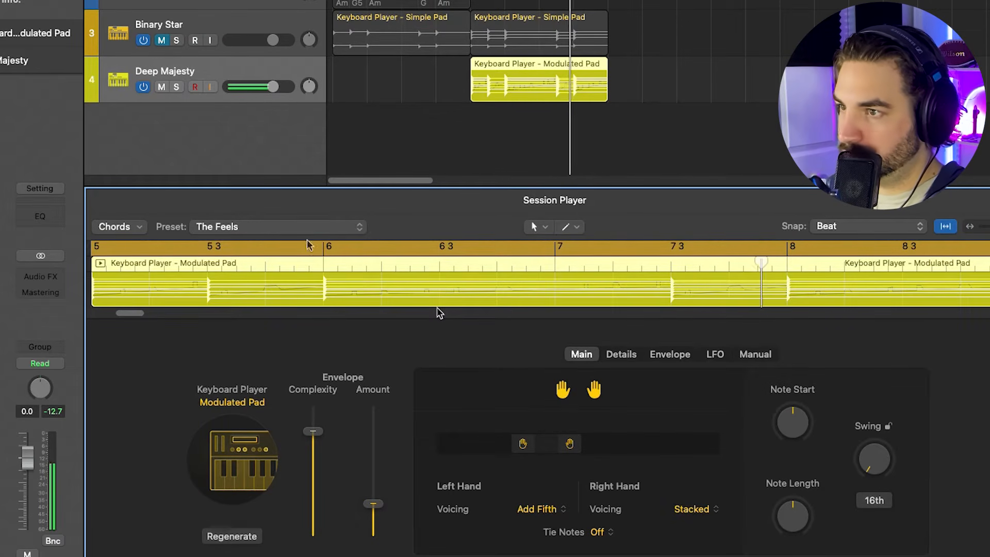
- Duplicate the Deep Majesty track's settings onto a new track and convert the Modulated Pad region at bar 5 to a MIDI region
{"action": "key", "text": "super+d"}
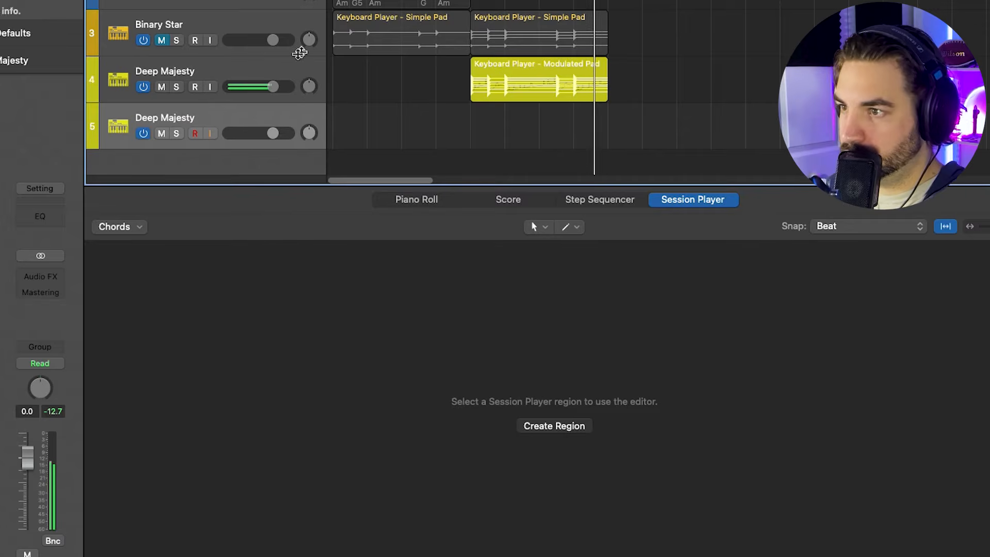
{"action": "left_click", "coordinate": [505, 64]}
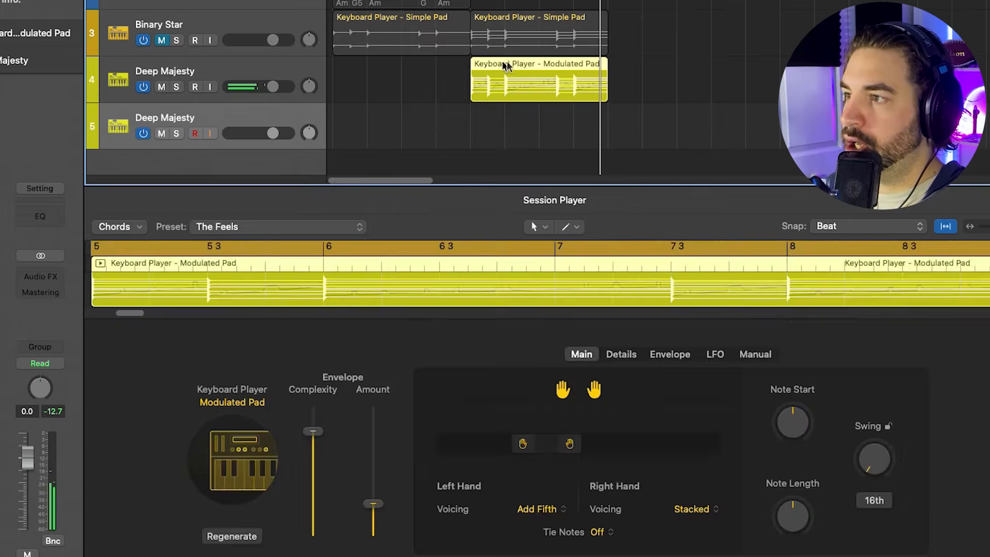
{"action": "right_click", "coordinate": [517, 66]}
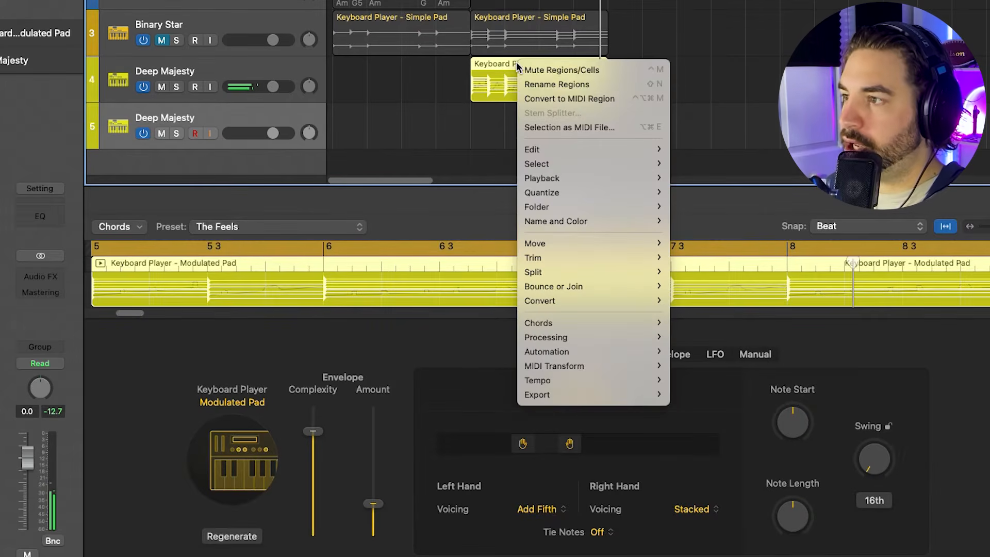
{"action": "left_click", "coordinate": [562, 98]}
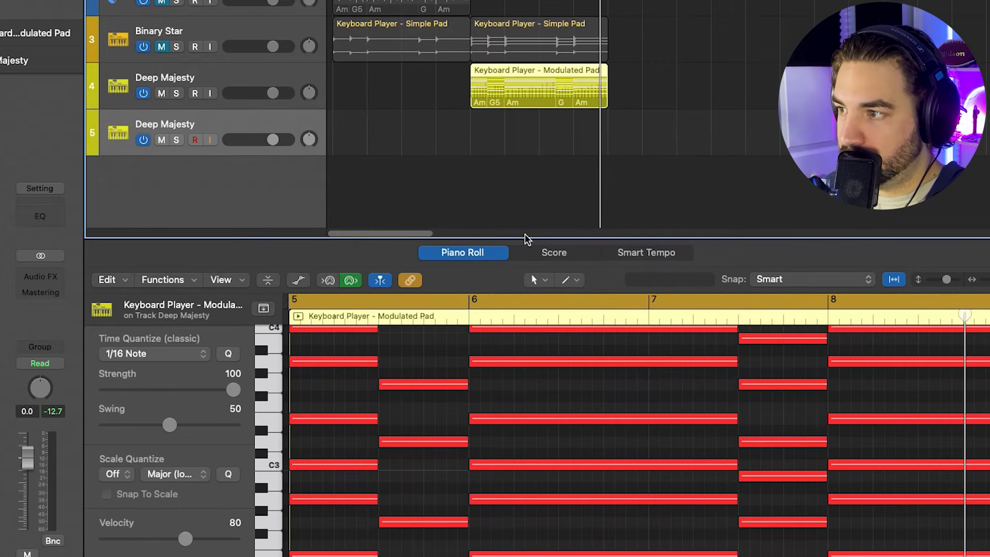
{"action": "left_click_drag", "start_coordinate": [524, 237], "coordinate": [526, 67]}
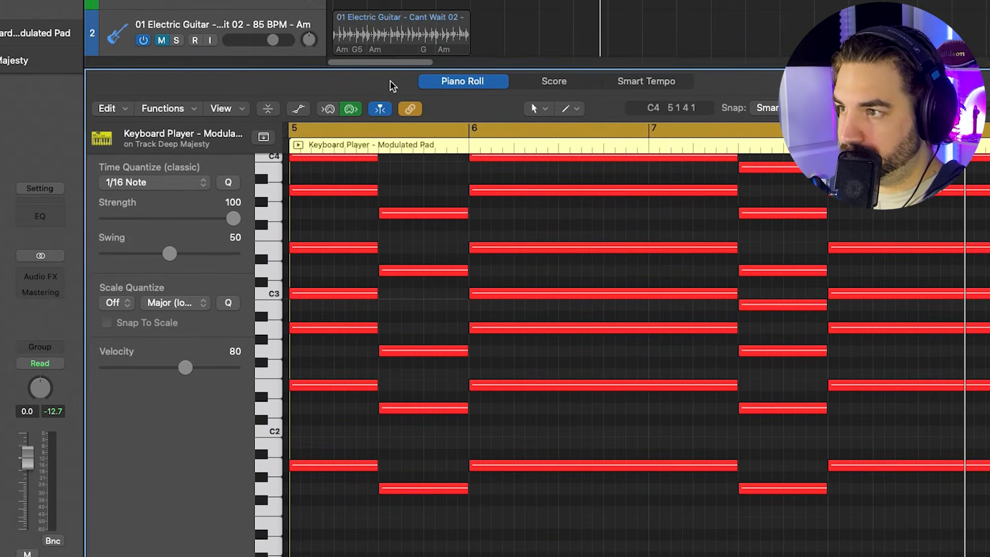
- Show the MIDI automation area of the Modulated Pad region, view the Expression data and switch the lane to Brightness
{"action": "left_click", "coordinate": [380, 110]}
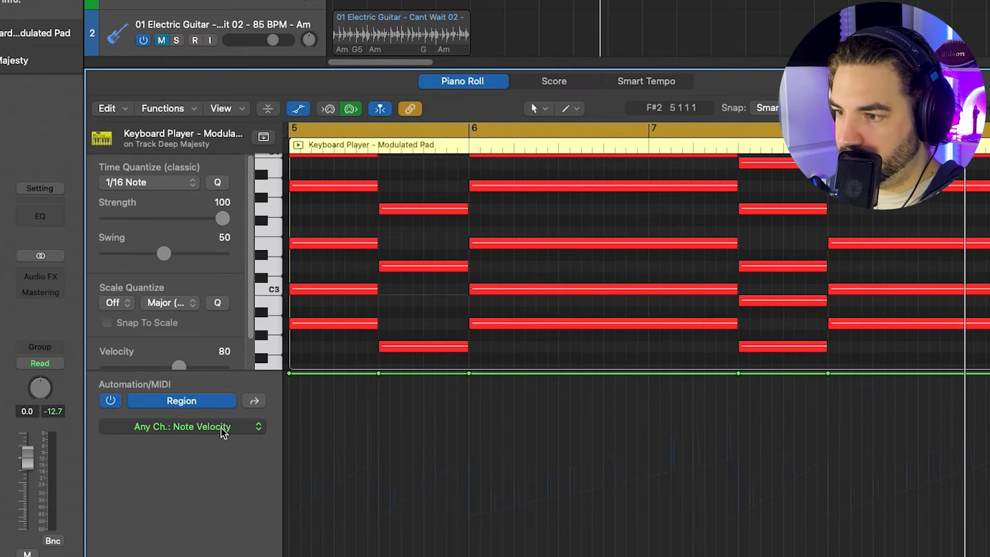
{"action": "left_click", "coordinate": [223, 431]}
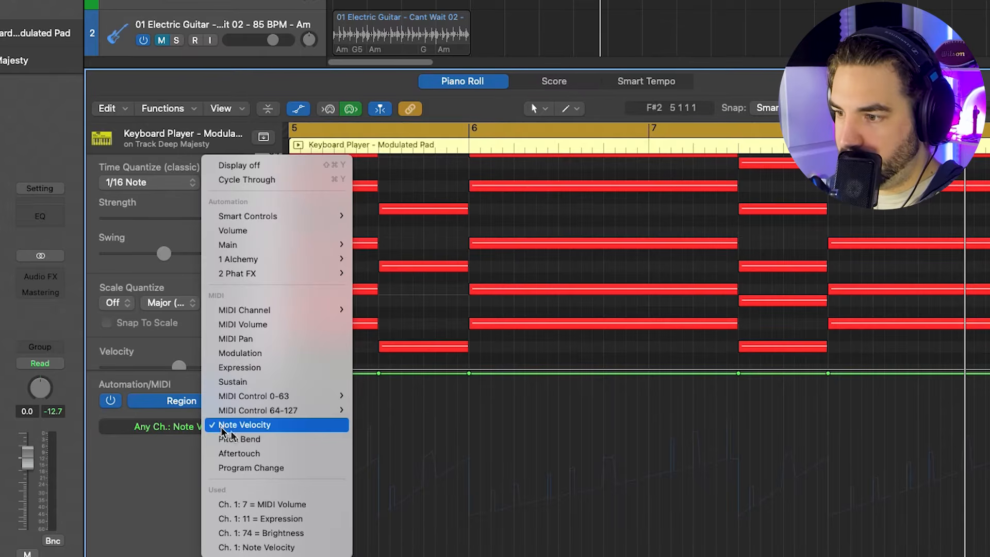
{"action": "left_click", "coordinate": [292, 518]}
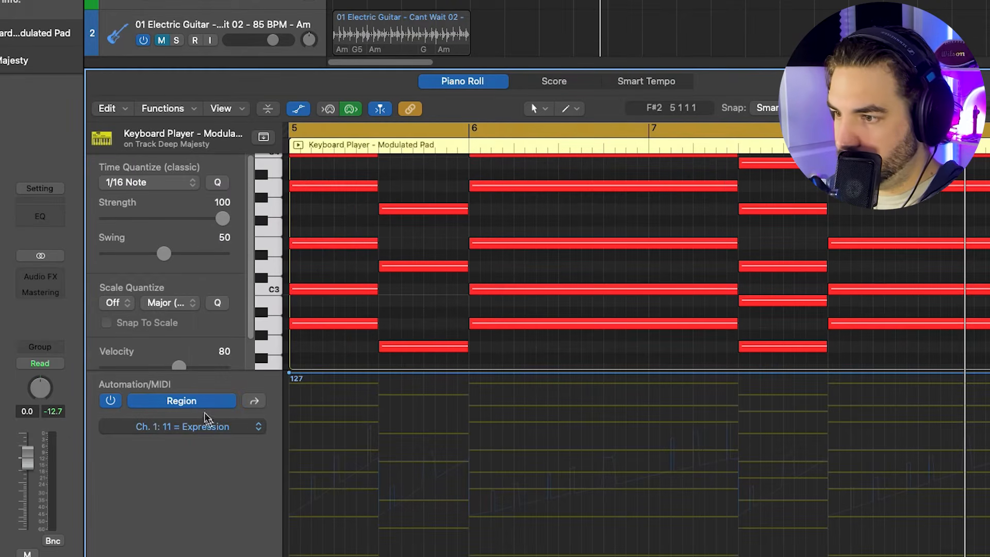
{"action": "left_click", "coordinate": [207, 425]}
{"action": "left_click", "coordinate": [227, 435]}
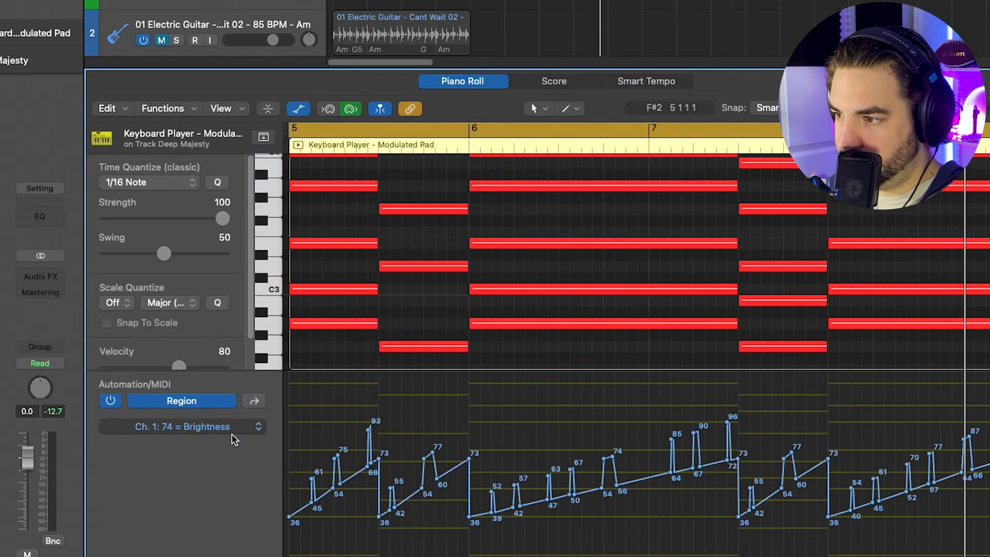
{"action": "key", "text": "super+Left"}
{"action": "key", "text": "super+Left"}
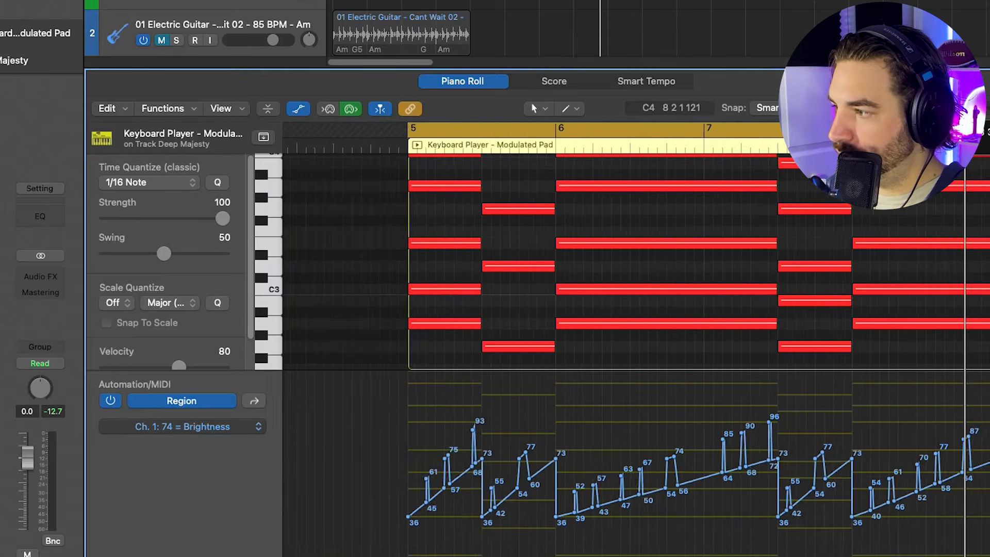
{"action": "scroll", "coordinate": [567, 320], "scroll_direction": "right", "scroll_amount": 3}
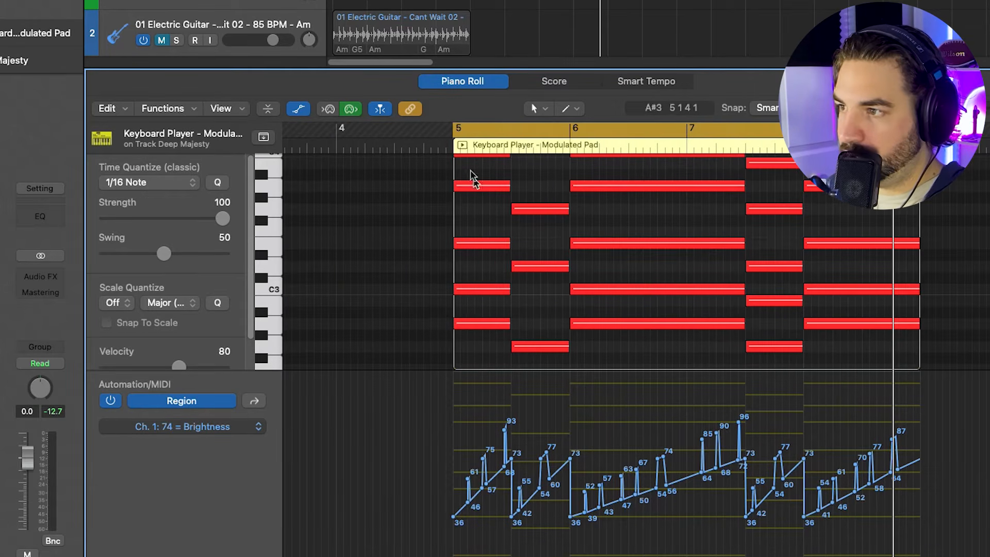
- Play the Modulated Pad region, delete the intermediate Brightness points from bar 6 to the middle of bar 7, and replay it
{"action": "left_click", "coordinate": [444, 144]}
{"action": "key", "text": "space"}
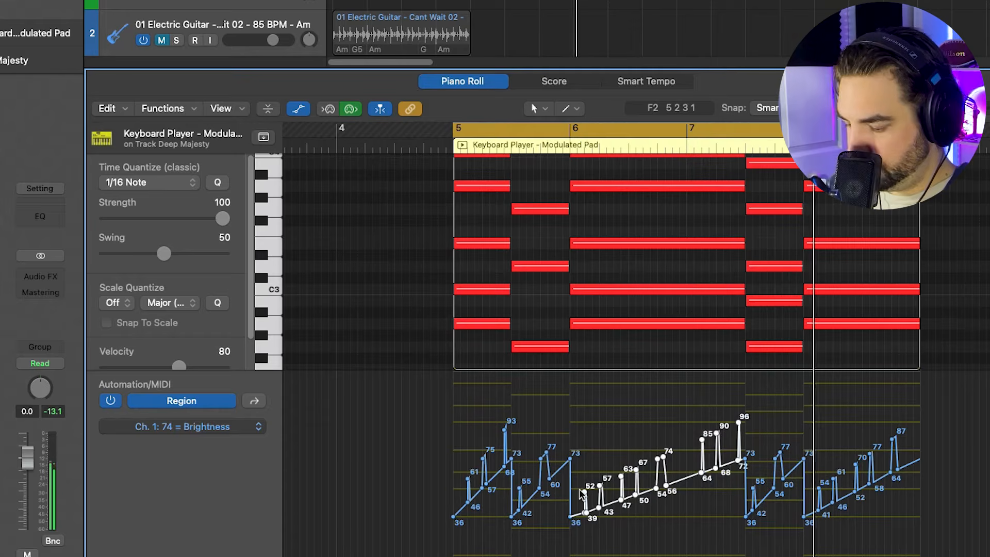
{"action": "key", "text": "Delete"}
{"action": "left_click", "coordinate": [555, 144]}
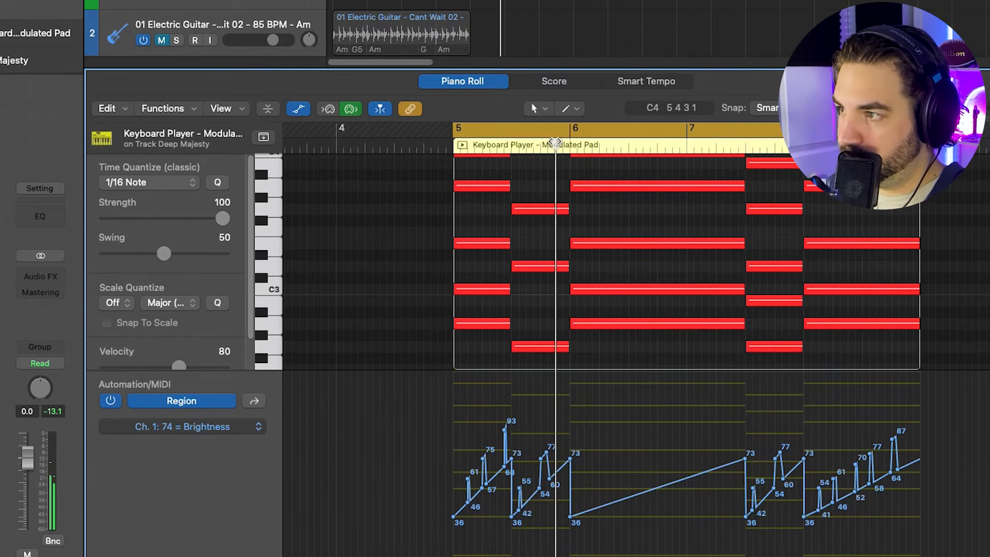
{"action": "key", "text": "space"}
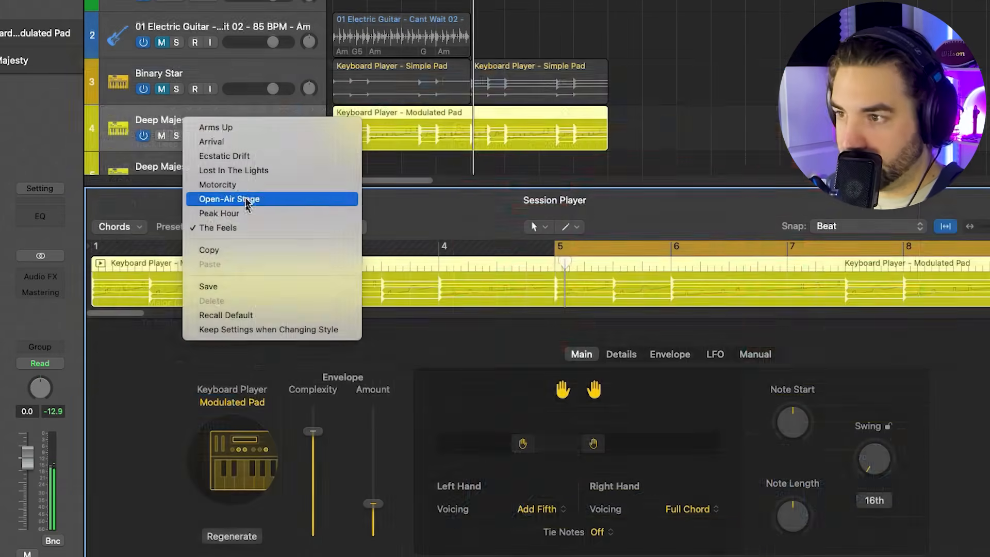
- Audition Modulated Pad presets on the Deep Majesty region, including Arms Up, Lost In The Lights and Motorcity
{"action": "left_click", "coordinate": [224, 129]}
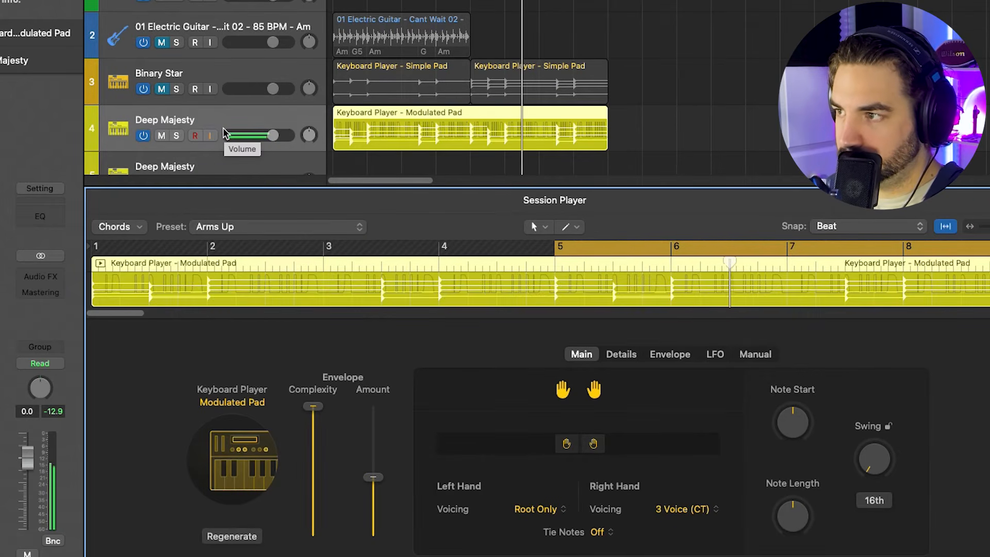
{"action": "left_click", "coordinate": [239, 228]}
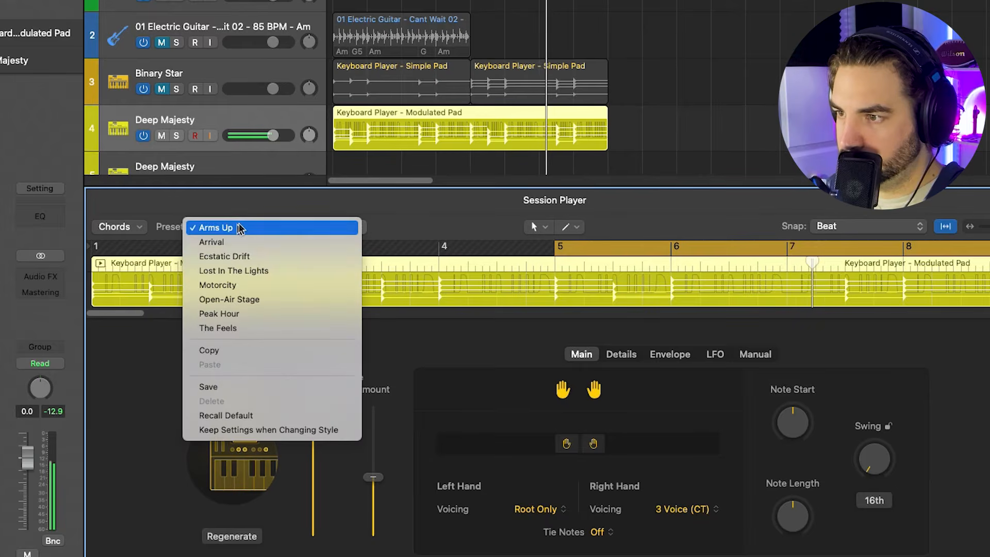
{"action": "left_click", "coordinate": [254, 272]}
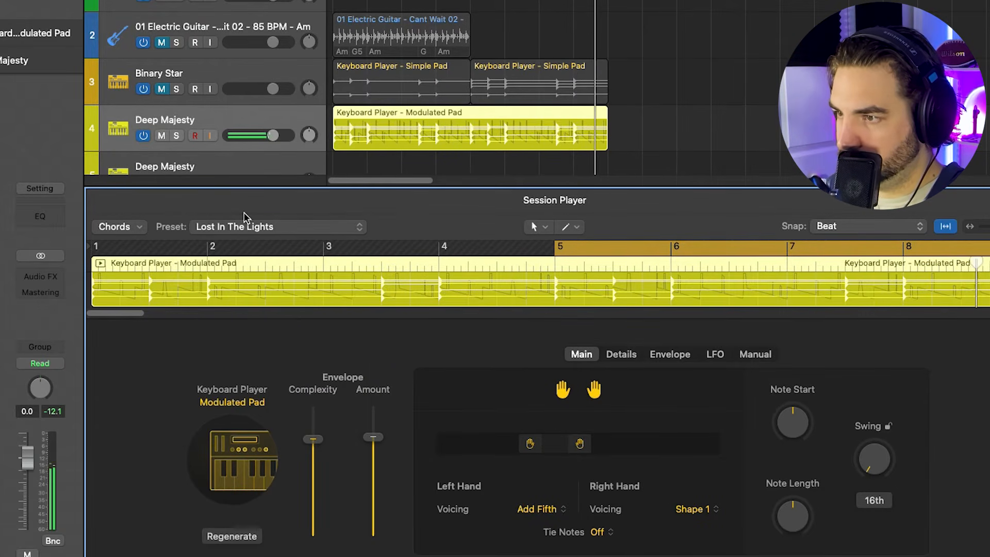
{"action": "left_click", "coordinate": [292, 227]}
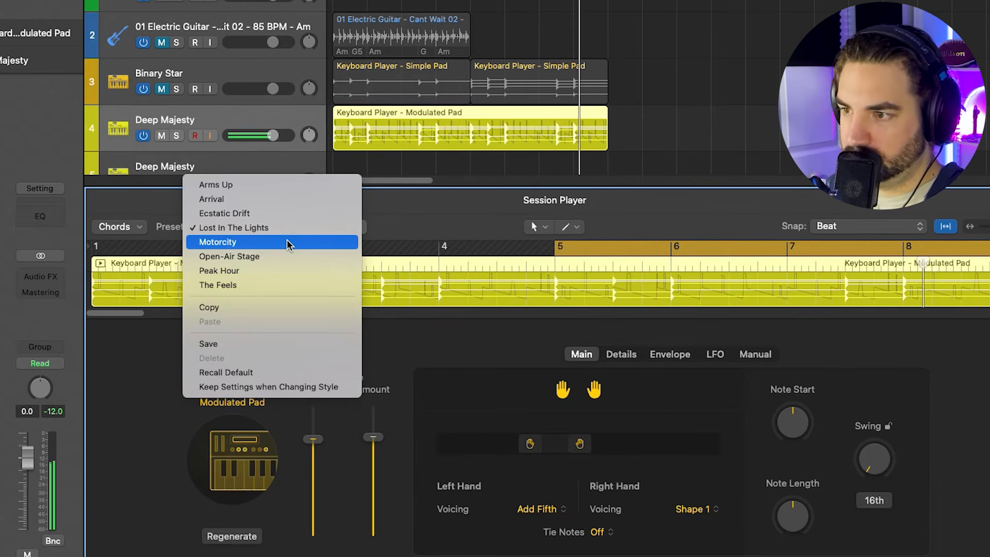
{"action": "left_click", "coordinate": [286, 242]}
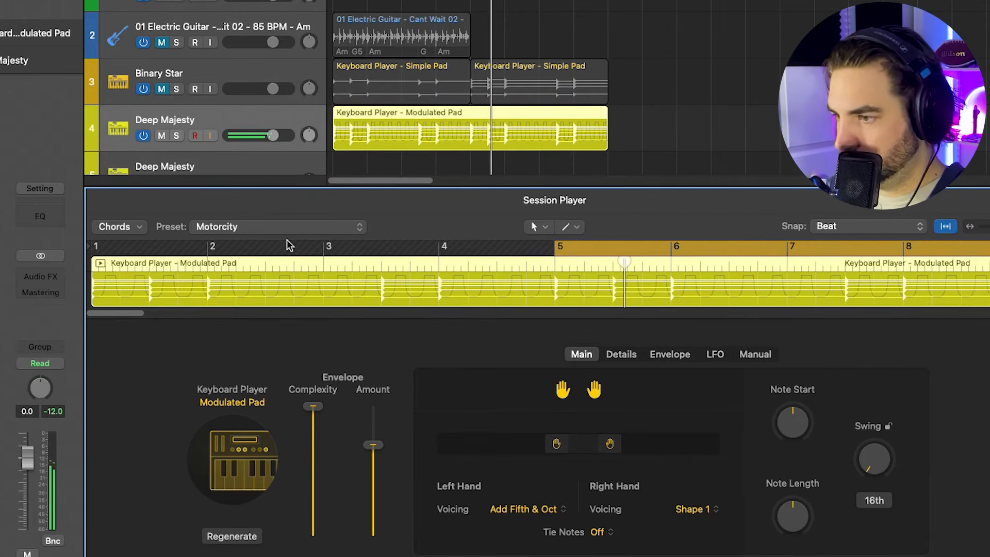
{"action": "left_click", "coordinate": [292, 227]}
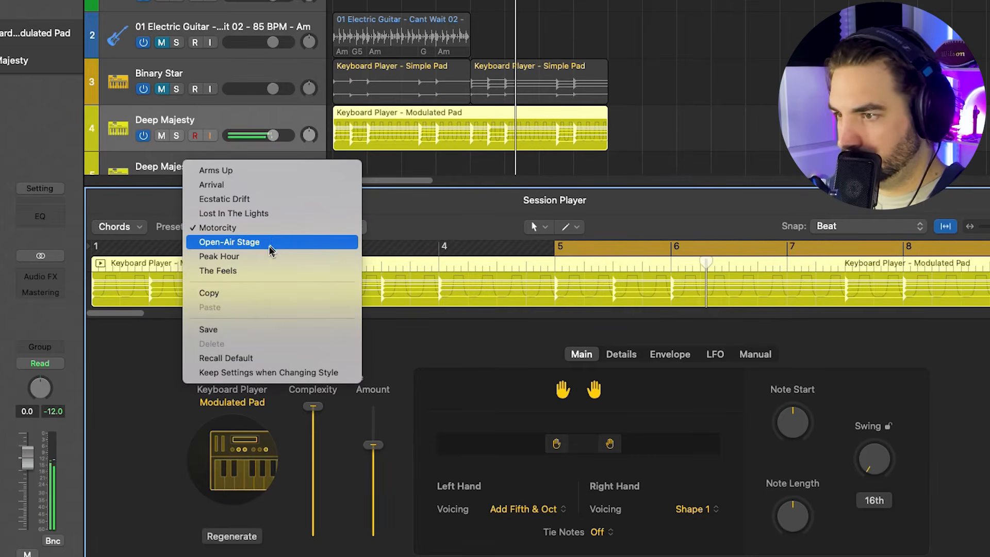
{"action": "left_click", "coordinate": [261, 257]}
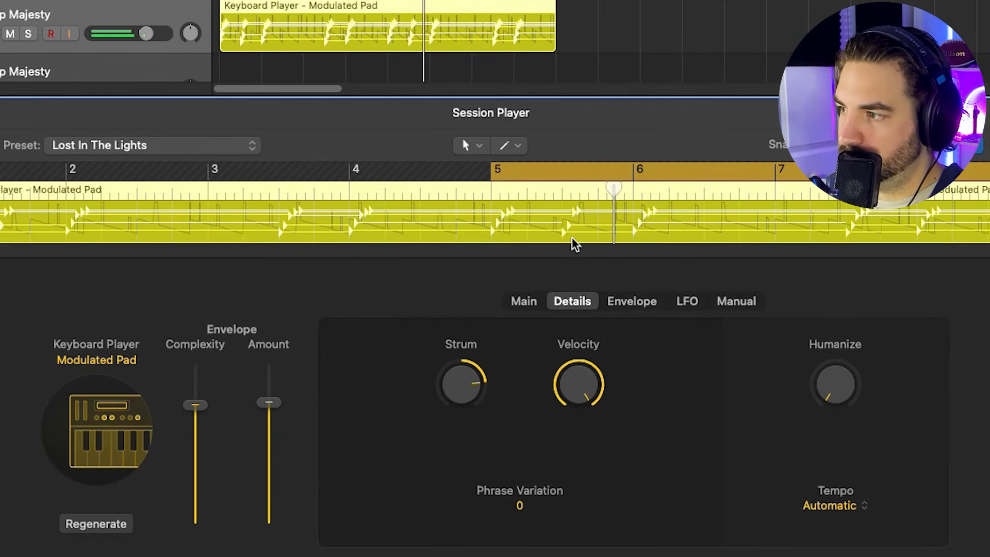
- Set Strum to 0 % and lower Velocity on the Lost In The Lights preset
{"action": "left_click_drag", "start_coordinate": [477, 400], "coordinate": [471, 555]}
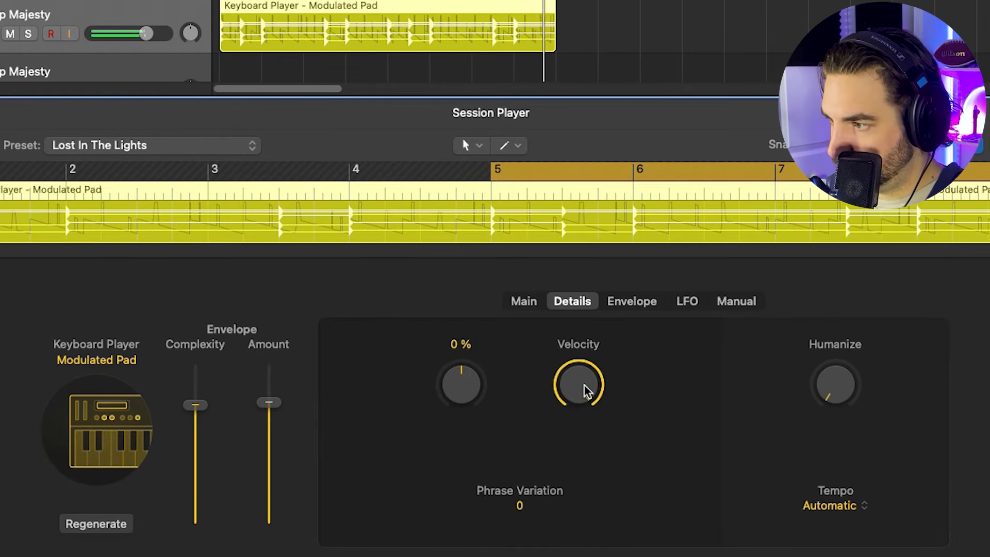
{"action": "left_click_drag", "start_coordinate": [585, 387], "coordinate": [594, 551]}
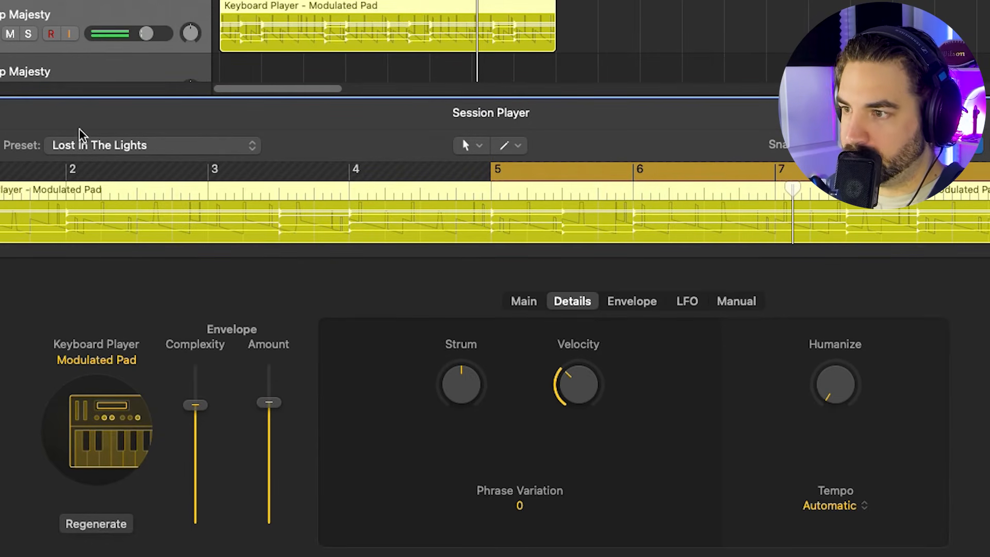
- Change the Keyboard Player style to Rhythmic Chords with Change Patch enabled and play the region
{"action": "left_click", "coordinate": [106, 418]}
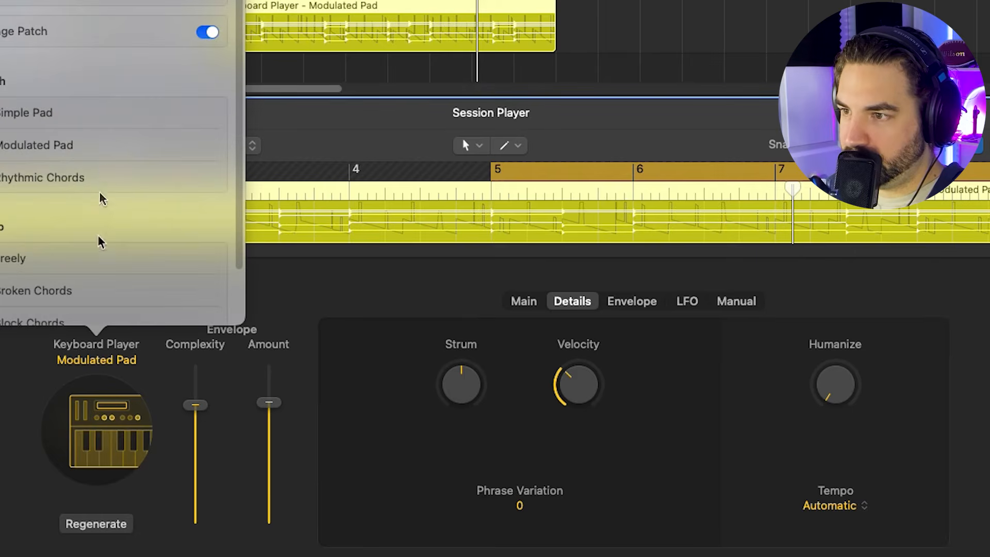
{"action": "left_click", "coordinate": [72, 180]}
{"action": "left_click", "coordinate": [226, 41]}
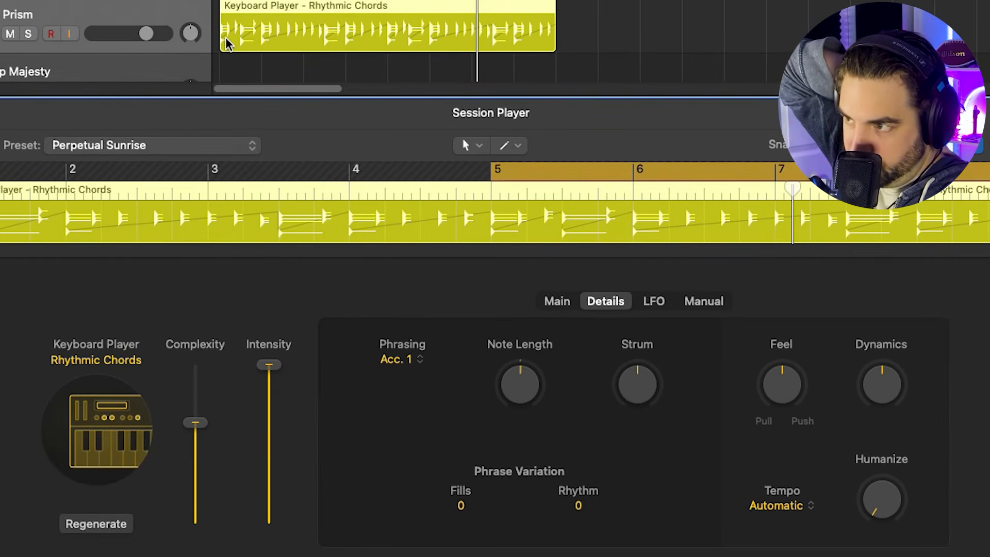
{"action": "key", "text": "space"}
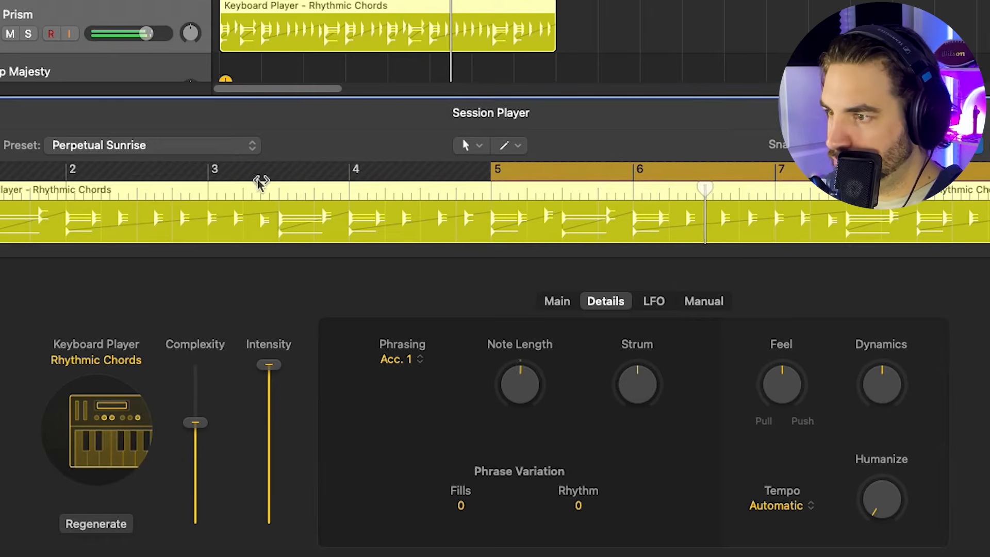
- Try the Heatwave preset on the Rhythmic Chords region and raise its Strum amount
{"action": "left_click", "coordinate": [240, 146]}
{"action": "left_click", "coordinate": [121, 58]}
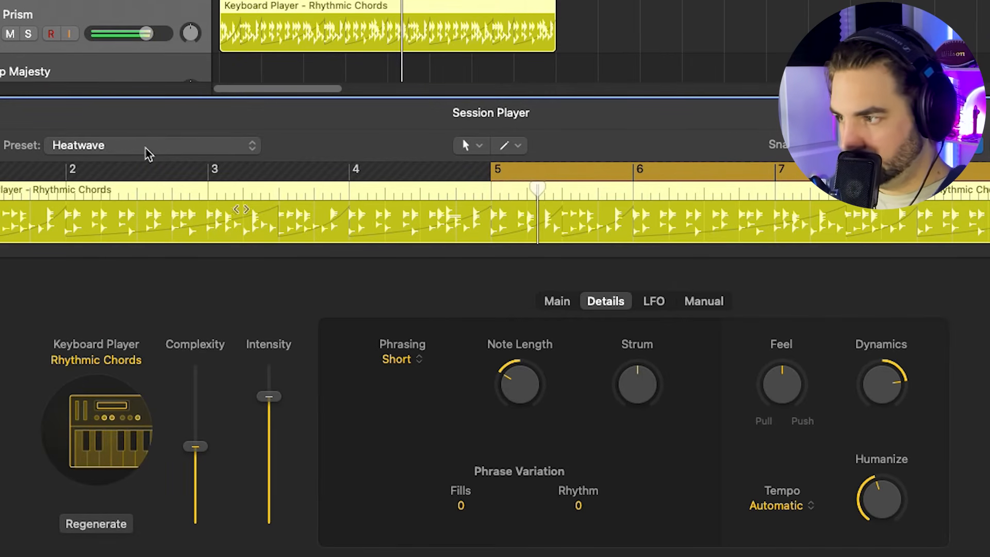
{"action": "left_click_drag", "start_coordinate": [640, 387], "coordinate": [592, 412]}
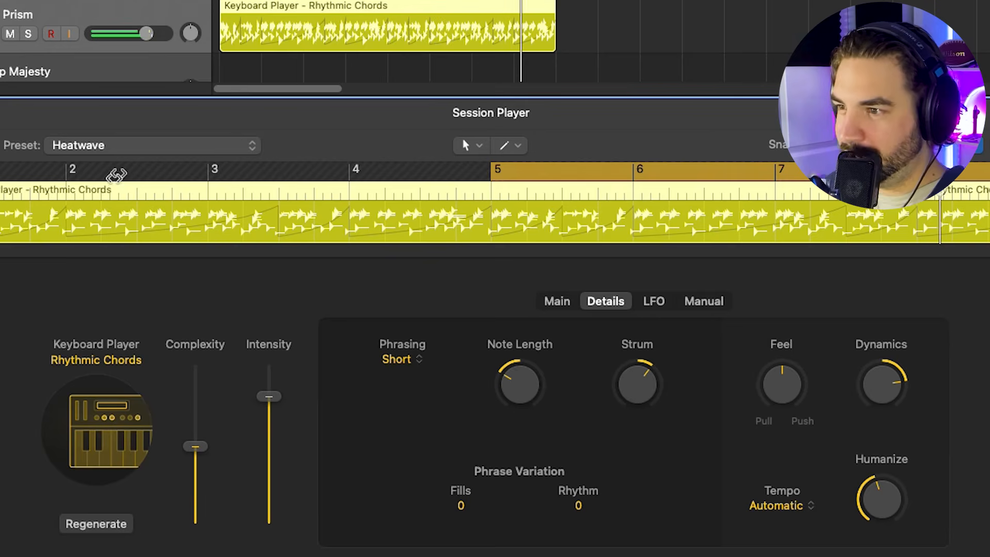
- Try the Infinite Night preset on the Rhythmic Chords region and experiment with slight Strum adjustments
{"action": "left_click", "coordinate": [137, 149]}
{"action": "left_click", "coordinate": [127, 164]}
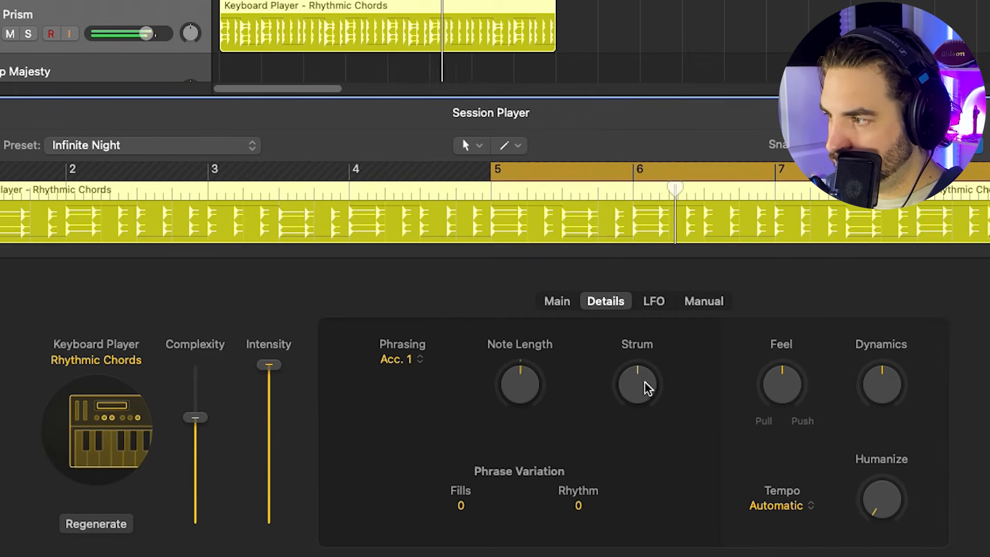
{"action": "left_click_drag", "start_coordinate": [645, 386], "coordinate": [641, 378]}
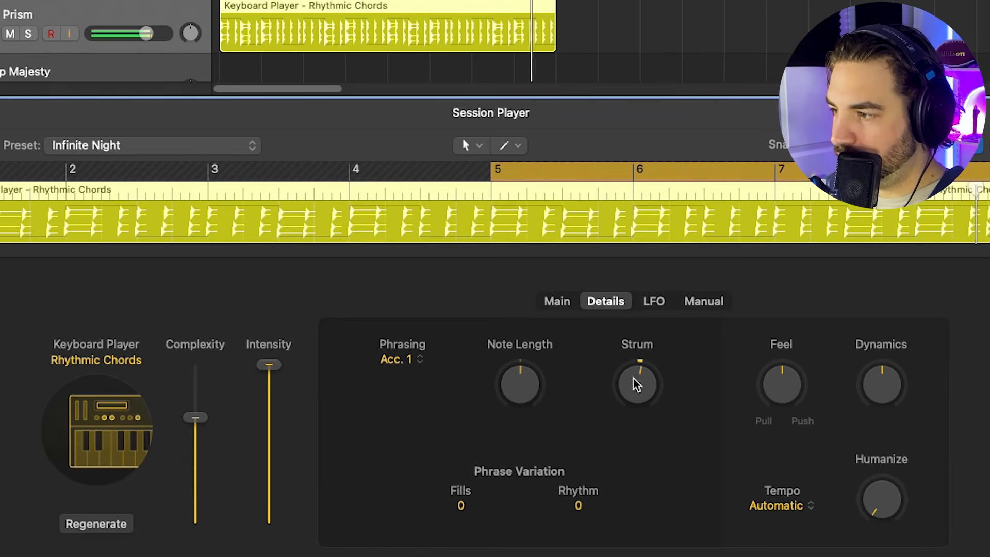
{"action": "left_click_drag", "start_coordinate": [636, 380], "coordinate": [634, 390]}
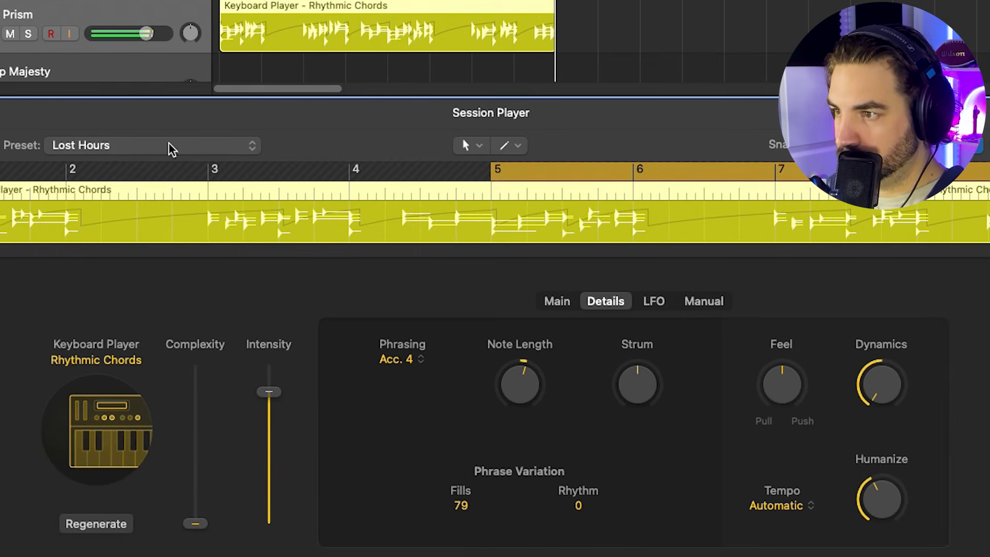
- Play the region with the Lost Hours preset and try the sine waveform for its LFO
{"action": "key", "text": "space"}
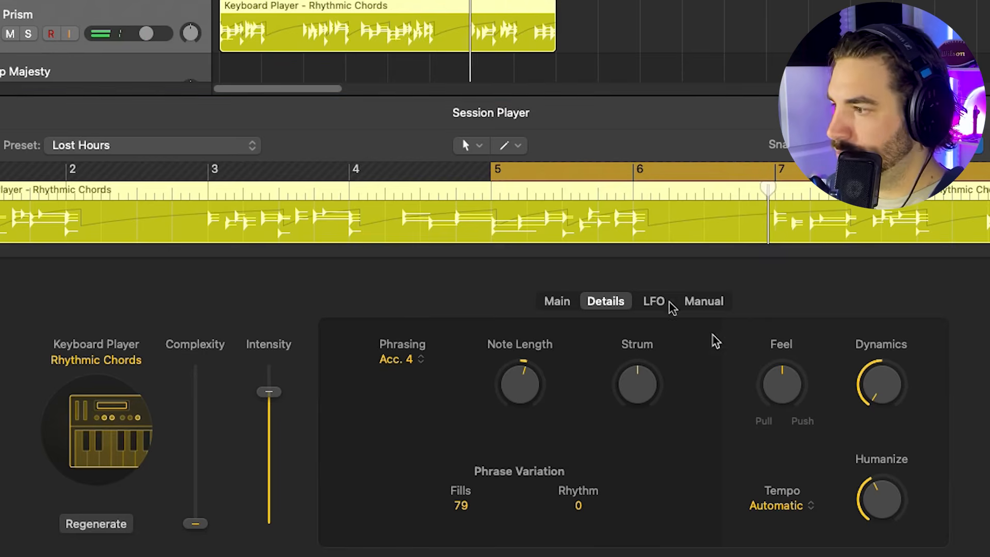
{"action": "left_click", "coordinate": [661, 304]}
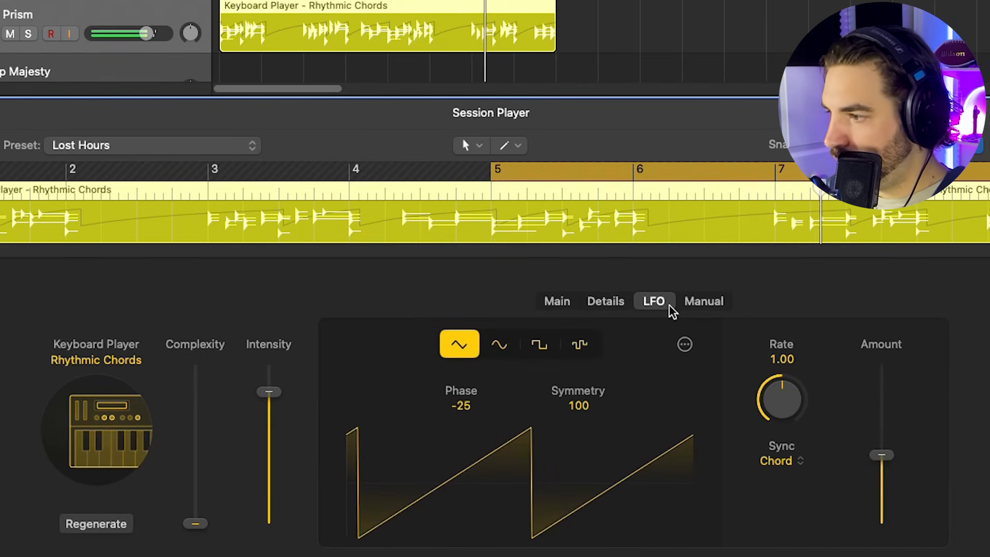
{"action": "left_click", "coordinate": [500, 347]}
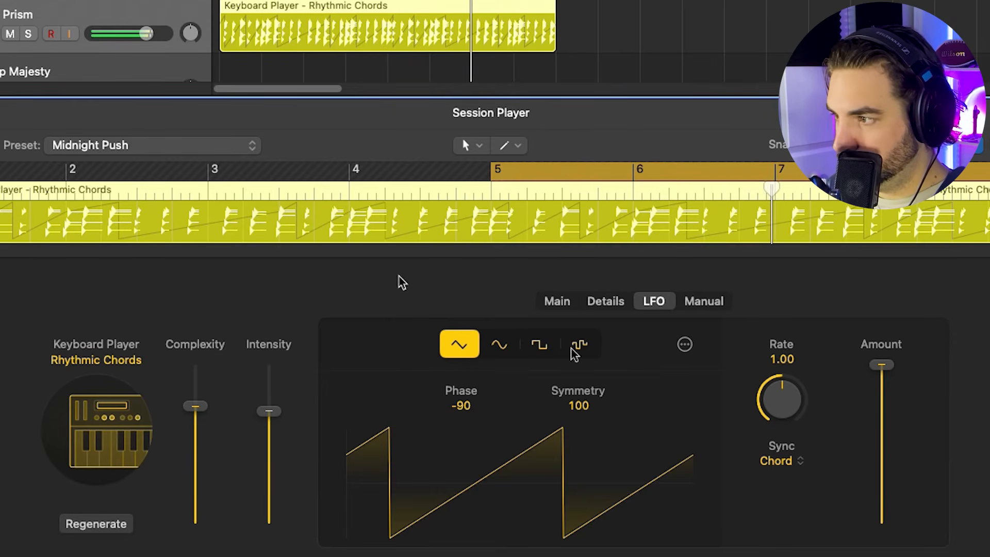
- Review the Midnight Push preset's settings and compare sine and square LFO waveforms, choosing the sine shape
{"action": "left_click", "coordinate": [558, 305]}
{"action": "left_click", "coordinate": [595, 306]}
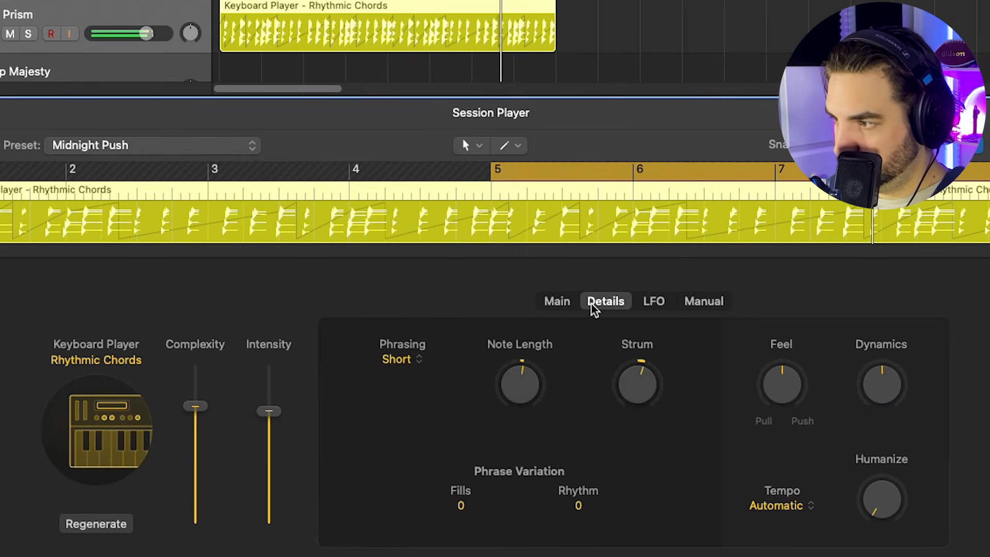
{"action": "left_click", "coordinate": [650, 306]}
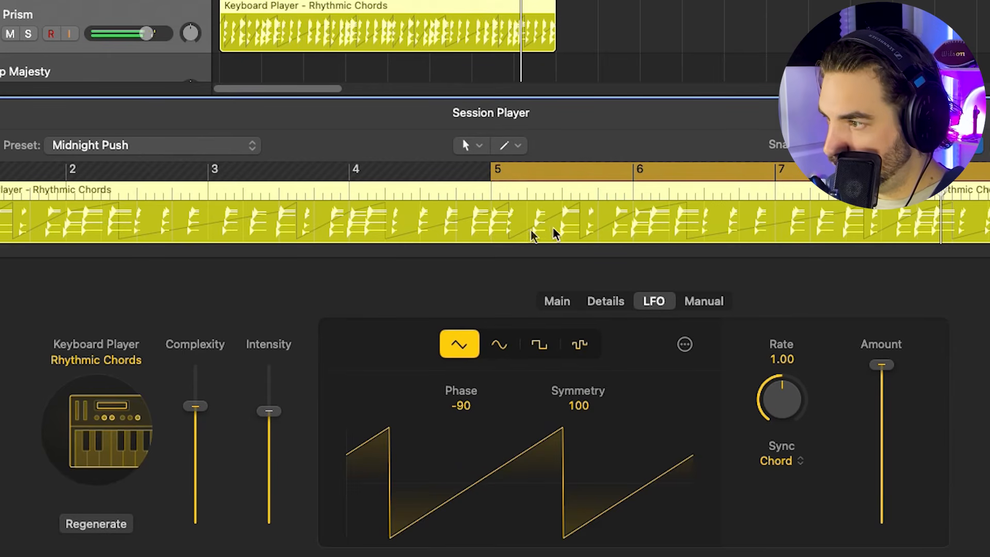
{"action": "left_click", "coordinate": [496, 346]}
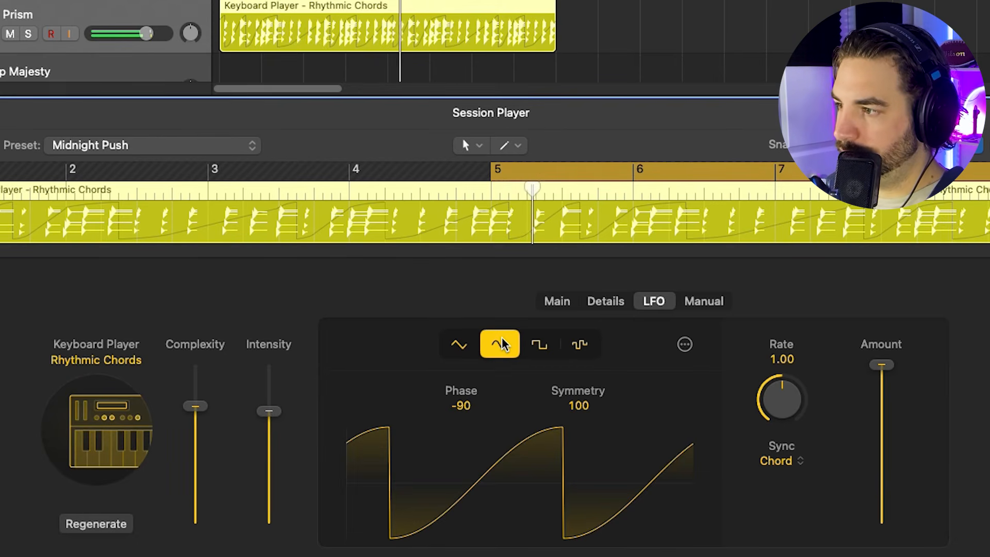
{"action": "left_click", "coordinate": [539, 344]}
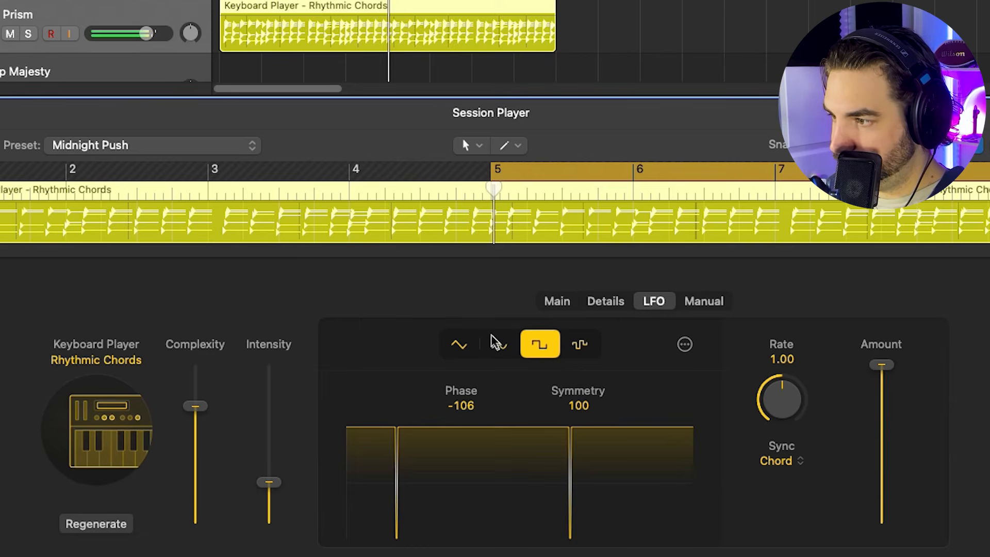
{"action": "left_click", "coordinate": [495, 351]}
- Switch the Rhythmic Chords region's LFO to the sine waveform and set its phase to -90
{"action": "left_click_drag", "start_coordinate": [458, 409], "coordinate": [517, 391]}
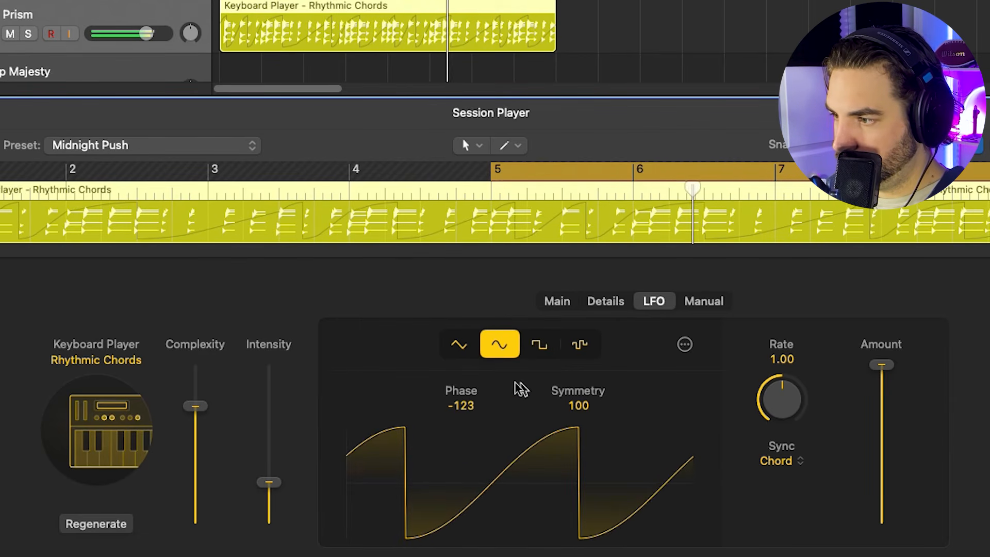
{"action": "double_click", "coordinate": [461, 405]}
{"action": "type", "text": "-90"}
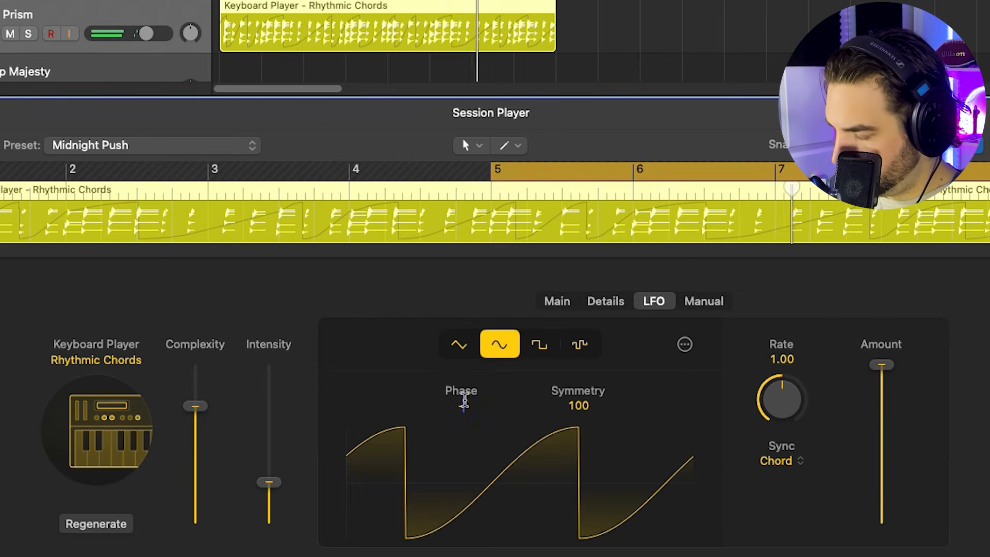
{"action": "key", "text": "Return"}
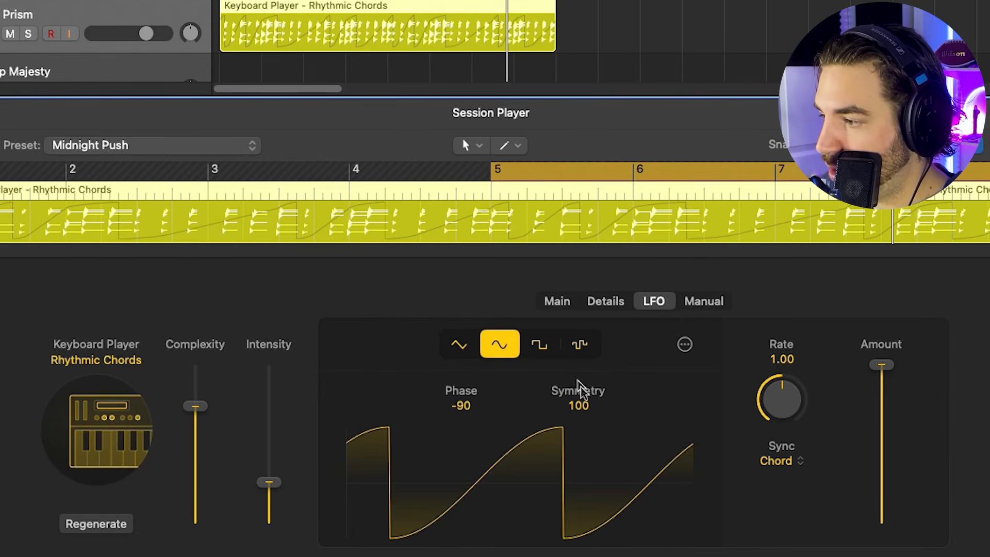
- Lower the Rhythmic Chords region's Complexity to about 29% and reduce its Intensity, and review the Manual, LFO and Details settings
{"action": "left_click_drag", "start_coordinate": [195, 407], "coordinate": [189, 483]}
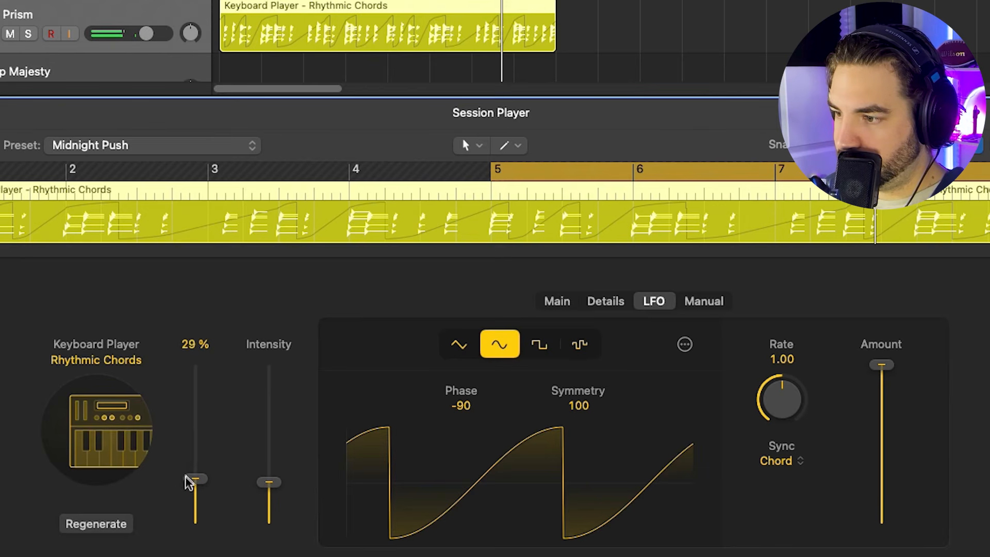
{"action": "left_click_drag", "start_coordinate": [275, 490], "coordinate": [272, 520]}
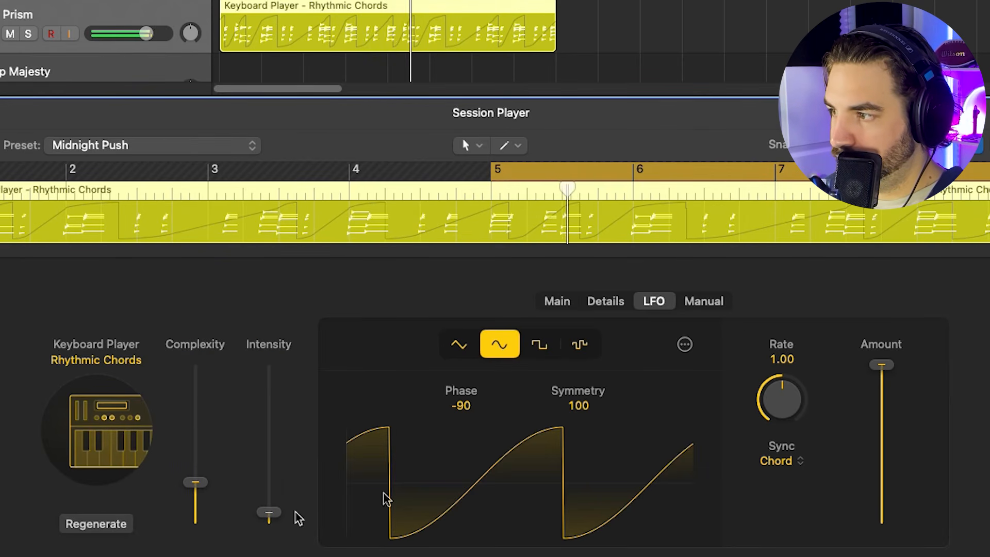
{"action": "left_click", "coordinate": [719, 303]}
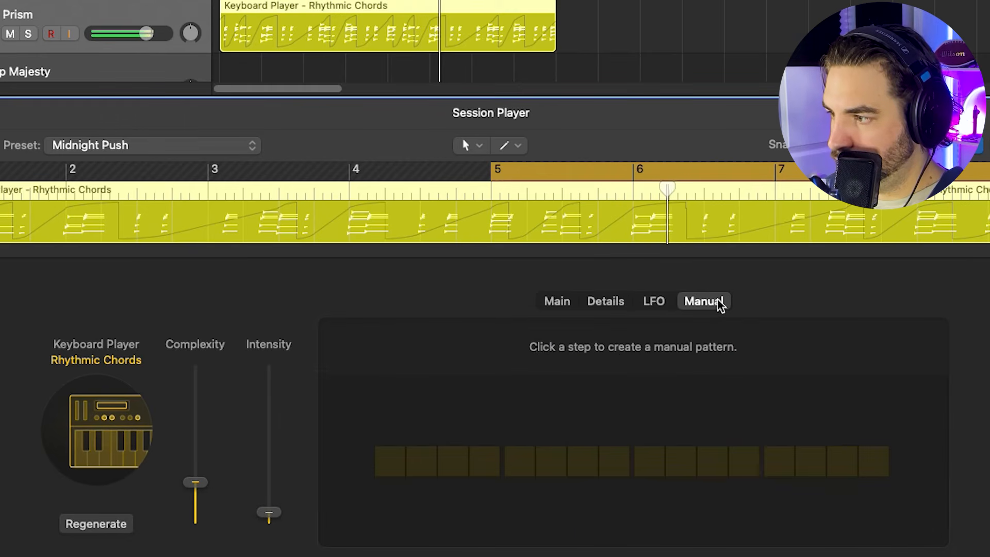
{"action": "left_click", "coordinate": [651, 300]}
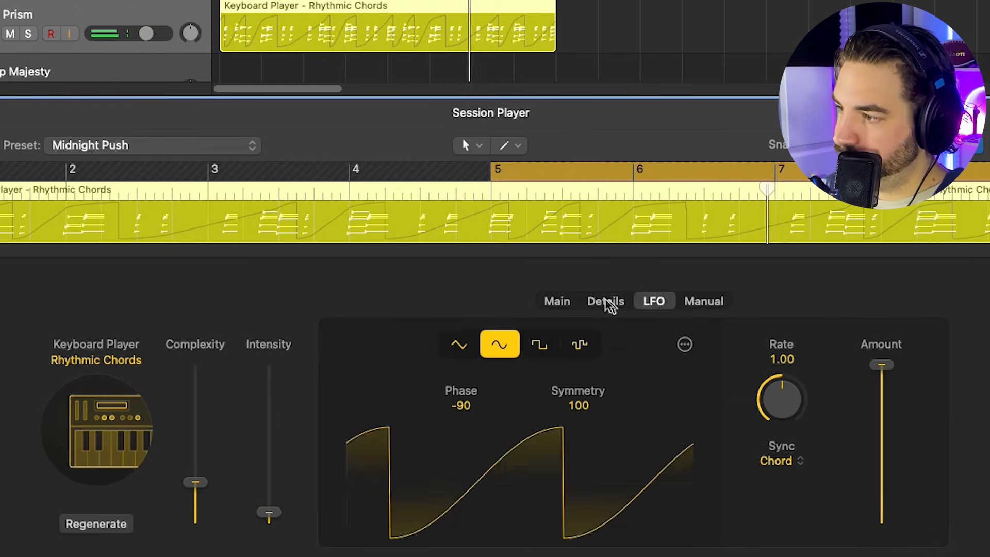
{"action": "left_click", "coordinate": [607, 303]}
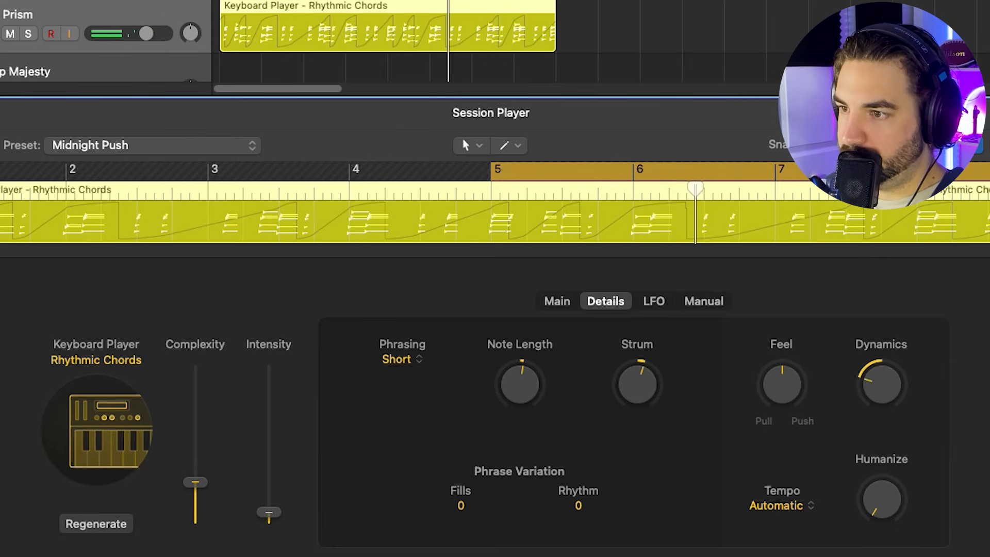
- Load the Twilight Mirage preset on the Rhythmic Chords region and view its Main settings
{"action": "left_click", "coordinate": [103, 146]}
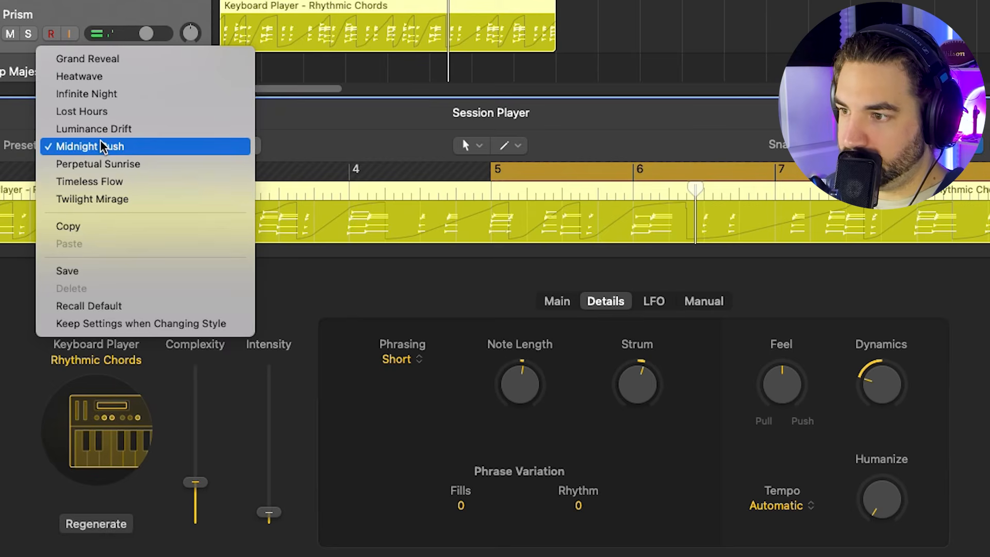
{"action": "left_click", "coordinate": [124, 199]}
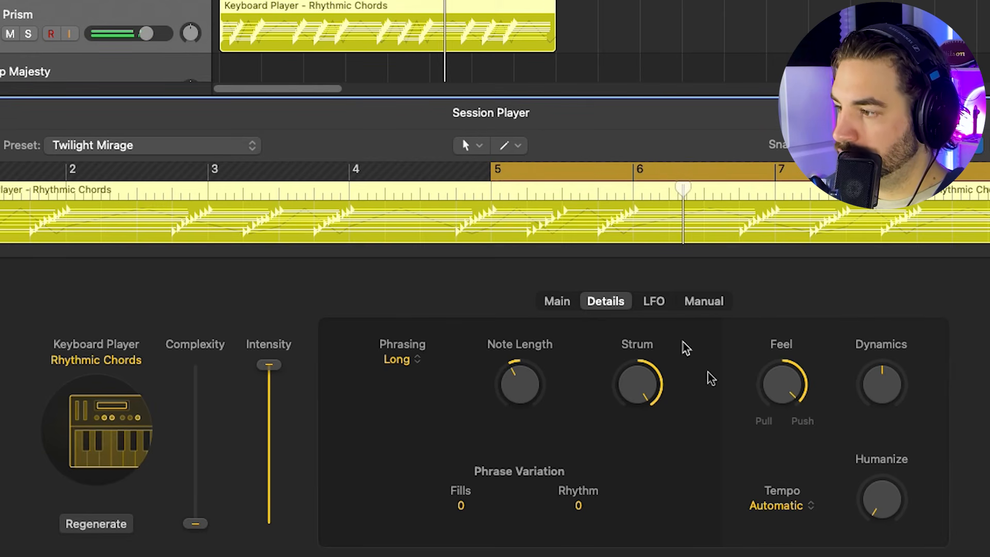
{"action": "left_click", "coordinate": [557, 302]}
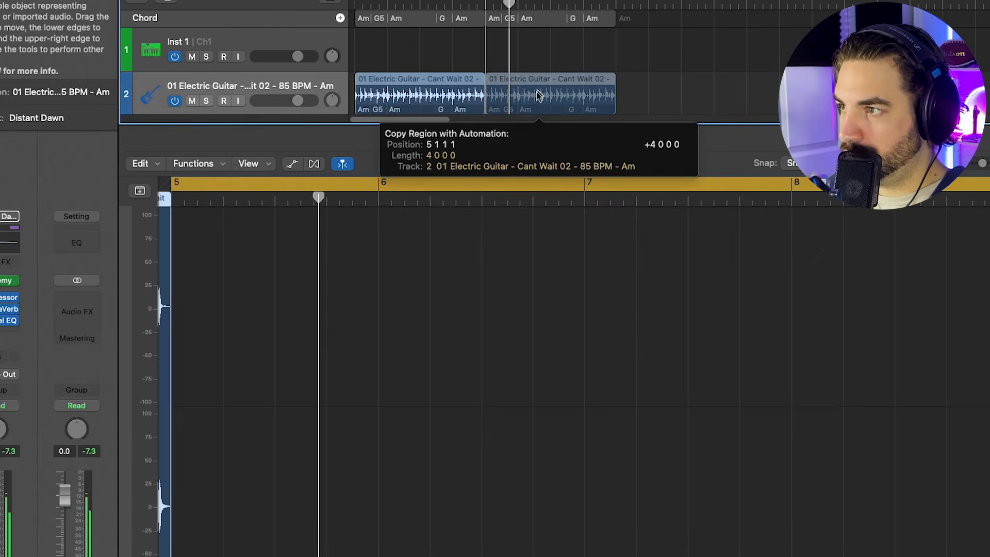
- Close the electric guitar region's audio editor to reveal all tracks in the arrangement
{"action": "left_click_drag", "start_coordinate": [539, 96], "coordinate": [538, 97]}
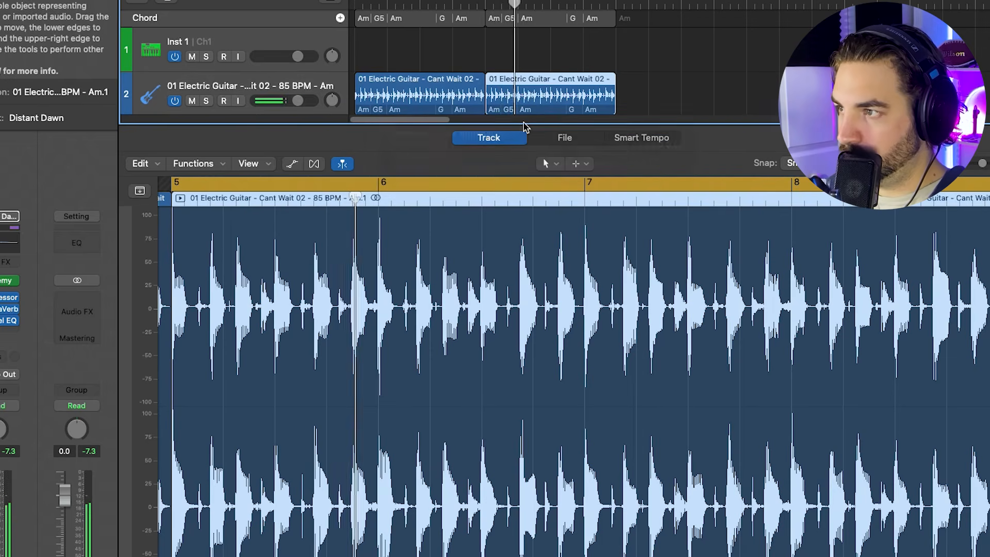
{"action": "key", "text": "e"}
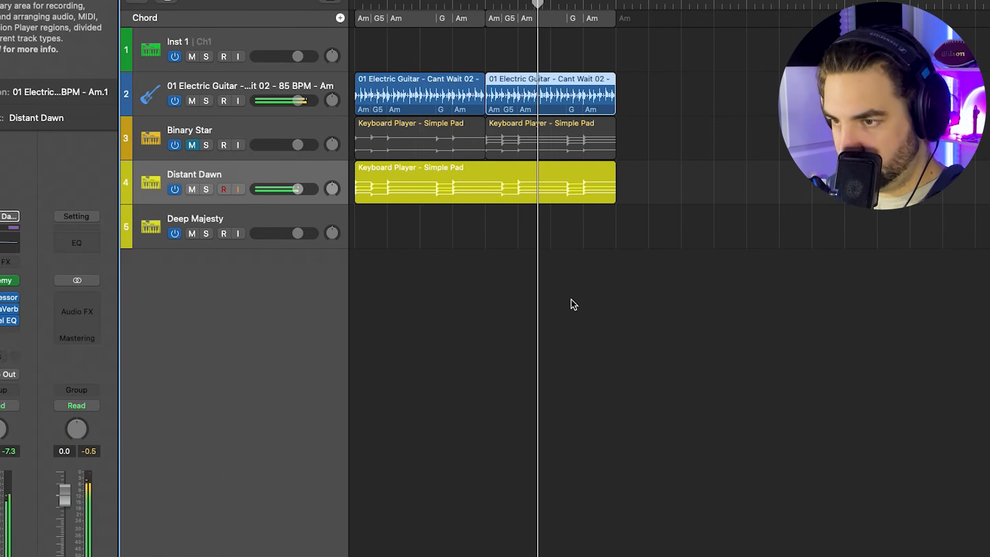